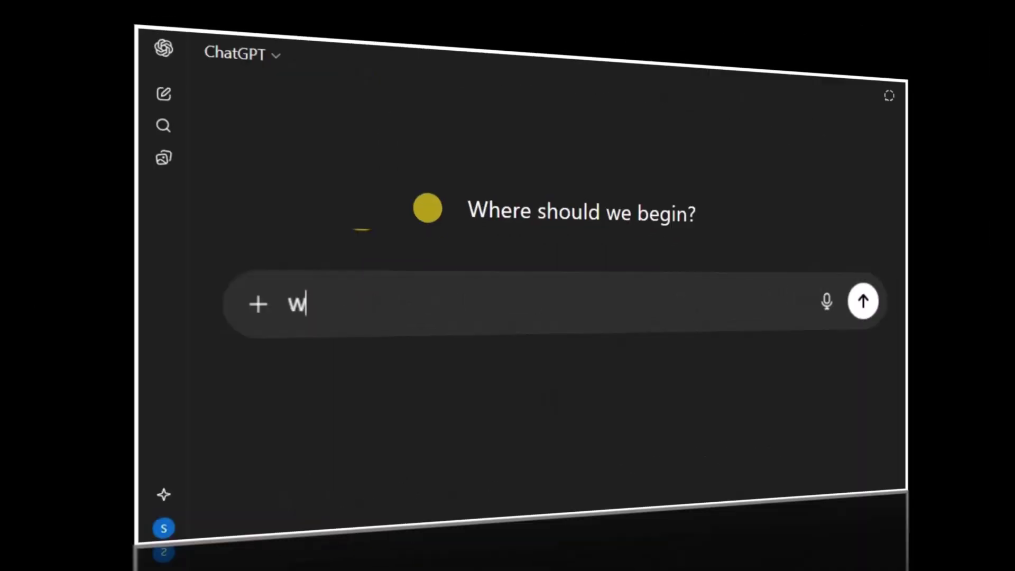
# Step: Ask ChatGPT 'What are the 7 most watched videos on youtube' and review the ranked overview table
pyautogui.write('hat are the 7 most watched videos on you')
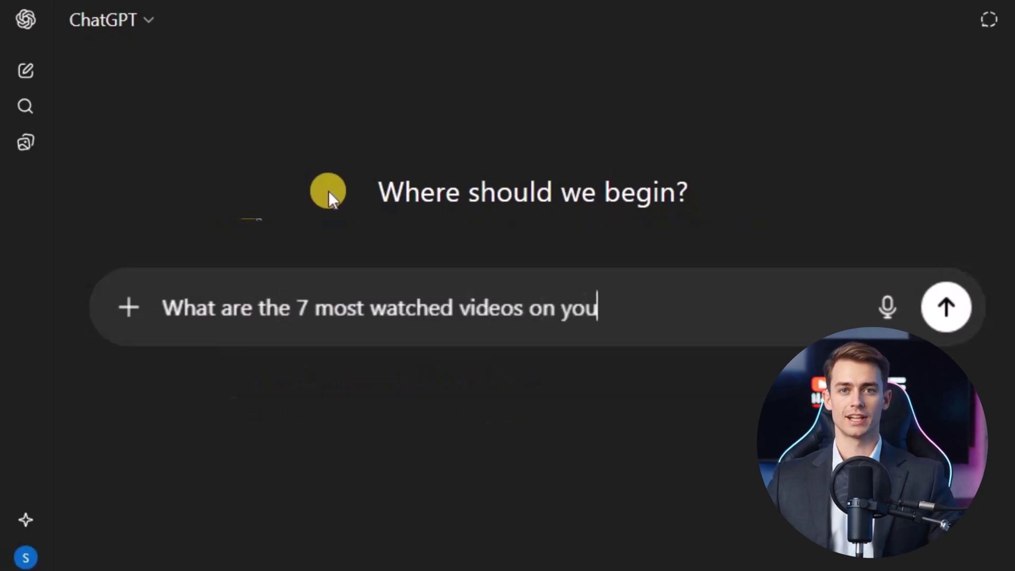
pyautogui.write('tube')
pyautogui.click(946, 305)
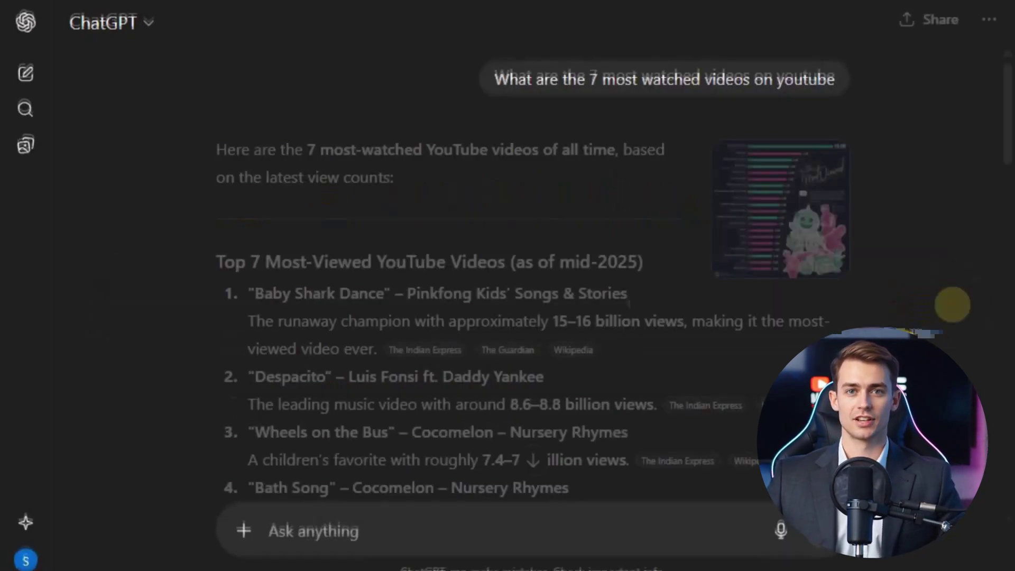
pyautogui.scroll(-12, 953, 305)
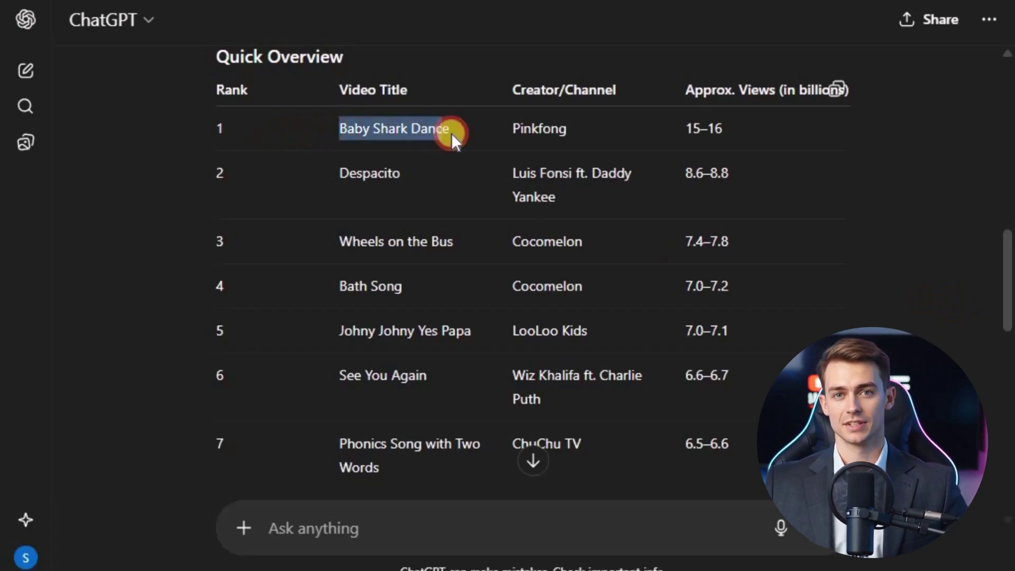
pyautogui.click(556, 131)
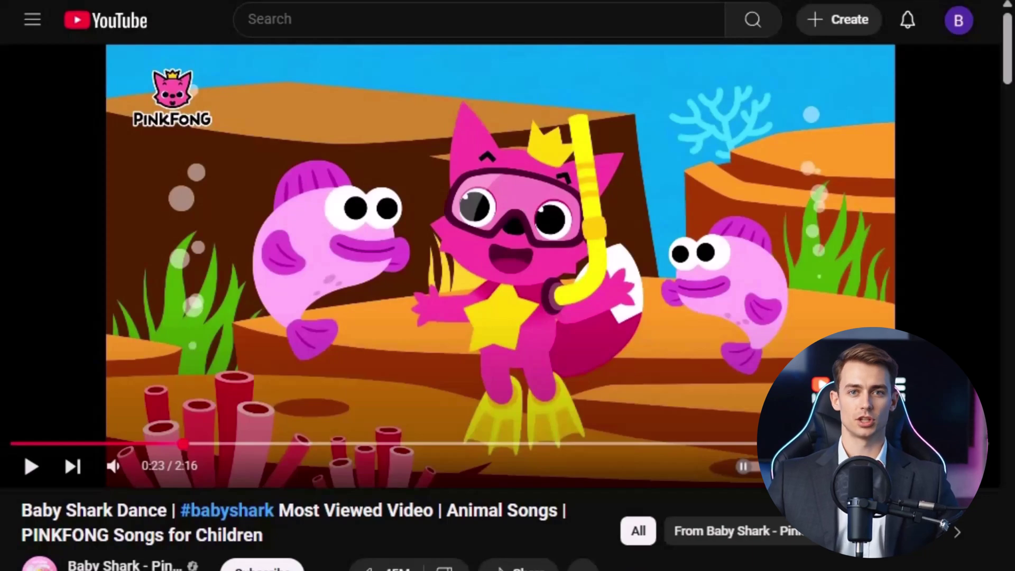
# Step: Play and pause the Baby Shark Dance video, then check its view count
pyautogui.scroll(-2, 24, 453)
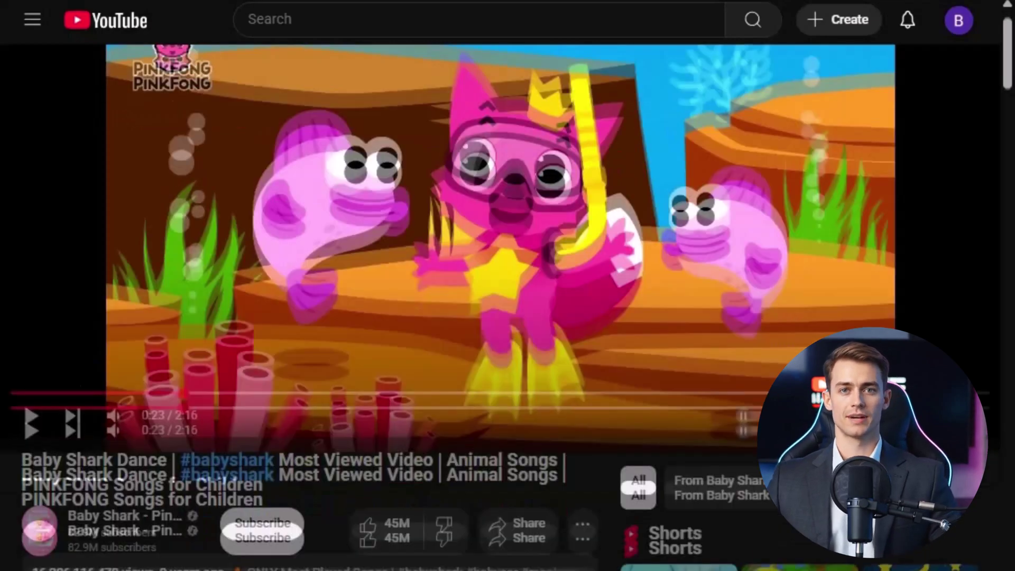
pyautogui.click(26, 355)
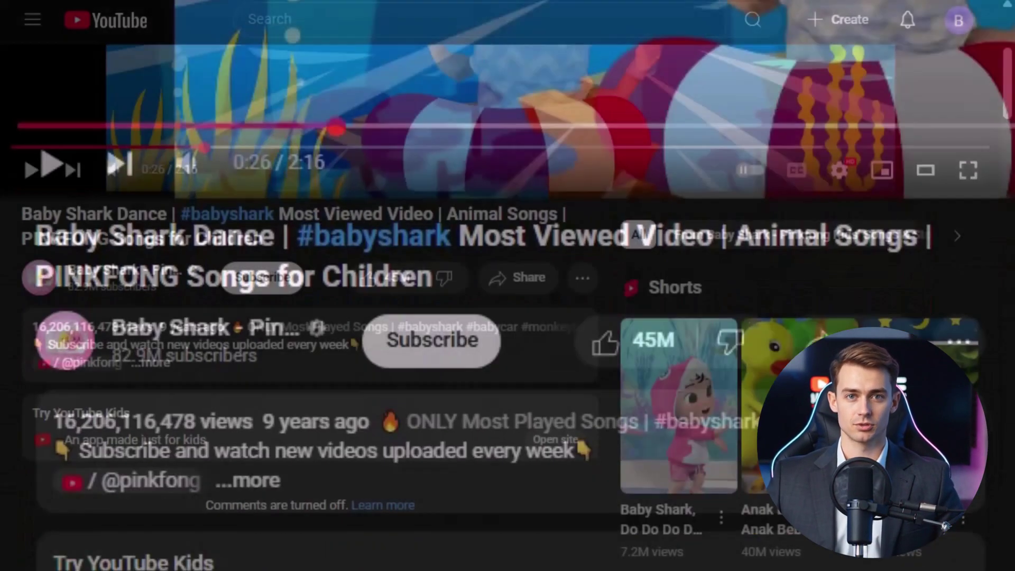
pyautogui.press('k')
pyautogui.click(41, 545)
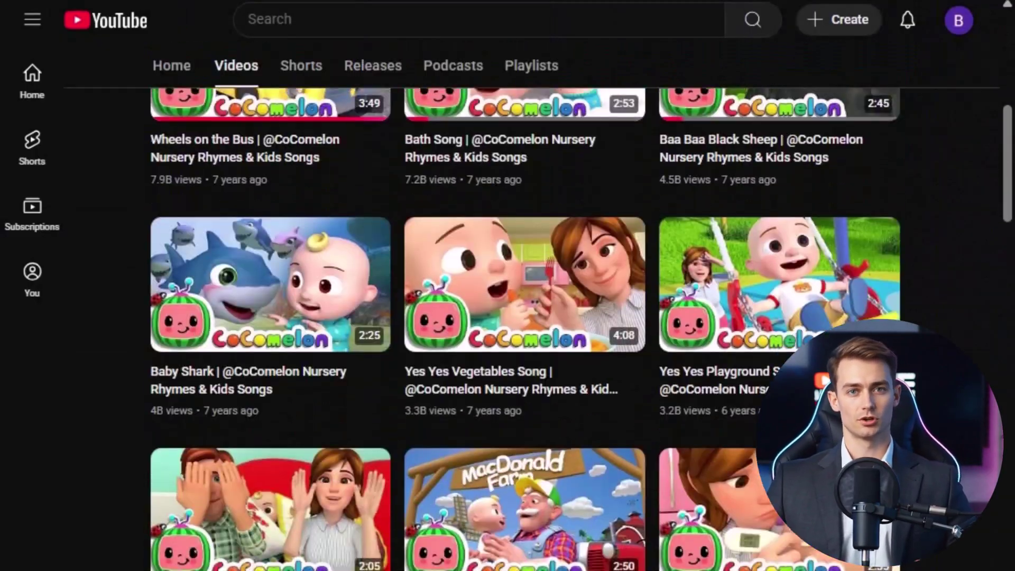
# Step: Browse the Cocomelon and Pinkfong channels' most-viewed uploads on their Videos tabs
pyautogui.scroll(-13, 523, 317)
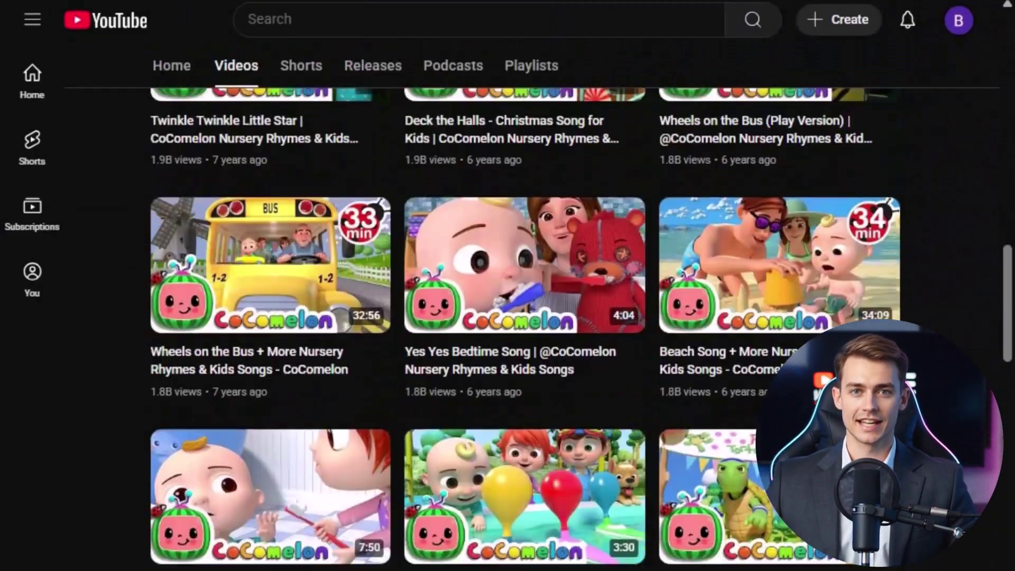
pyautogui.scroll(-3, 523, 318)
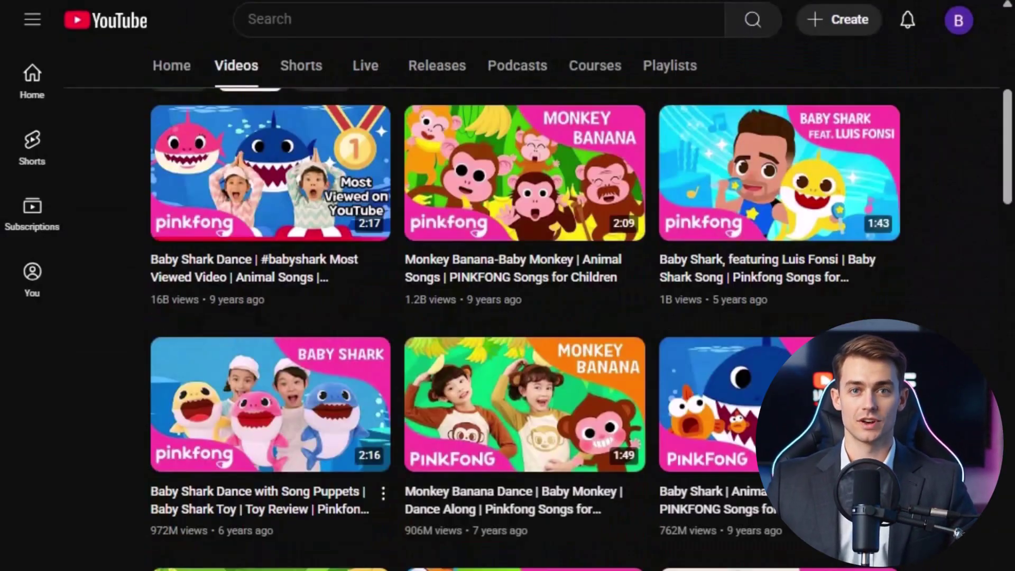
pyautogui.scroll(-7, 523, 317)
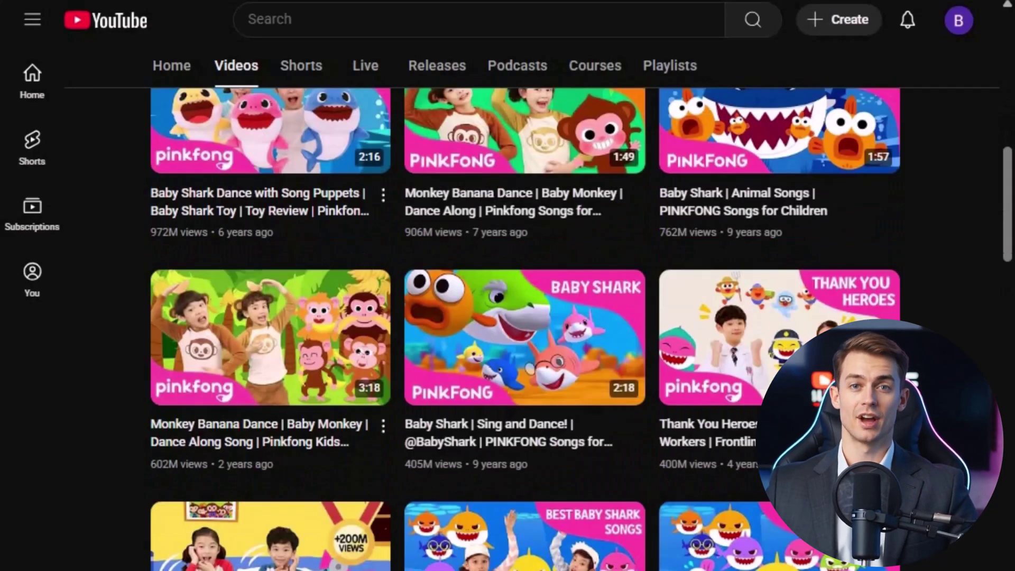
pyautogui.scroll(-10, 523, 317)
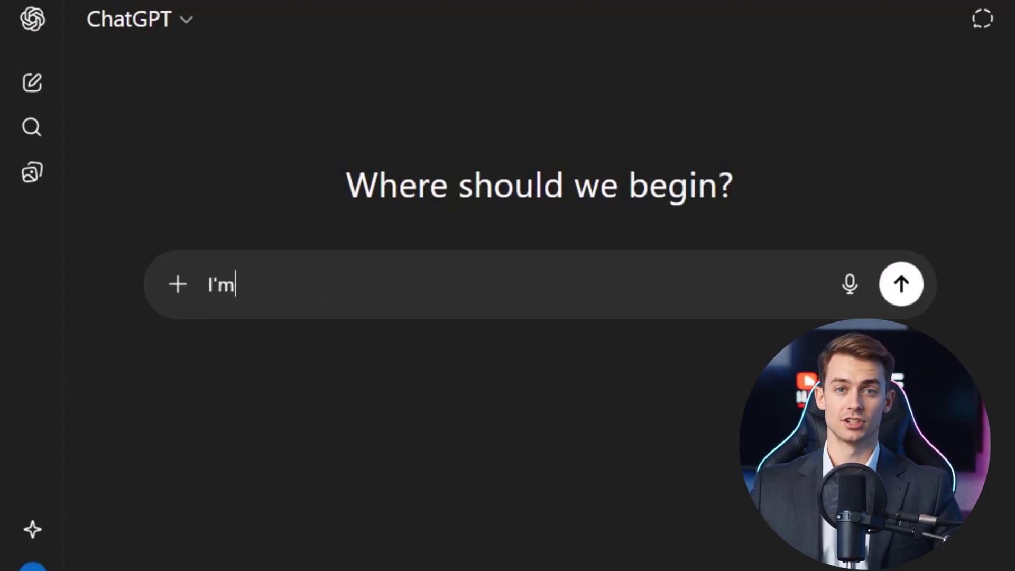
# Step: Ask ChatGPT for 20 nursery-rhyme video ideas for a new kids' cartoon channel
pyautogui.write('starting a cartoon cha')
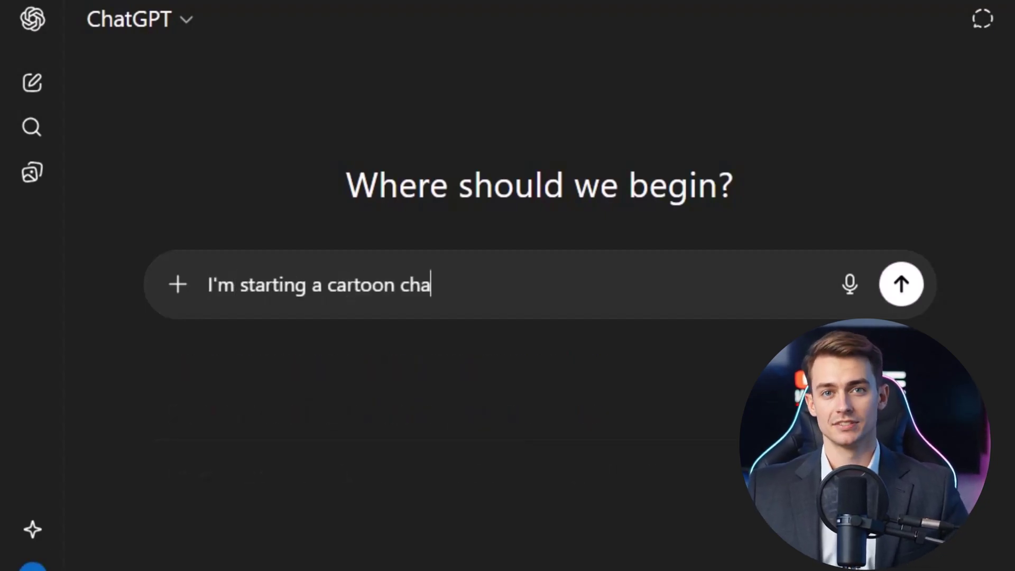
pyautogui.write('nnel for kids. Please give me 20 video ideas rel')
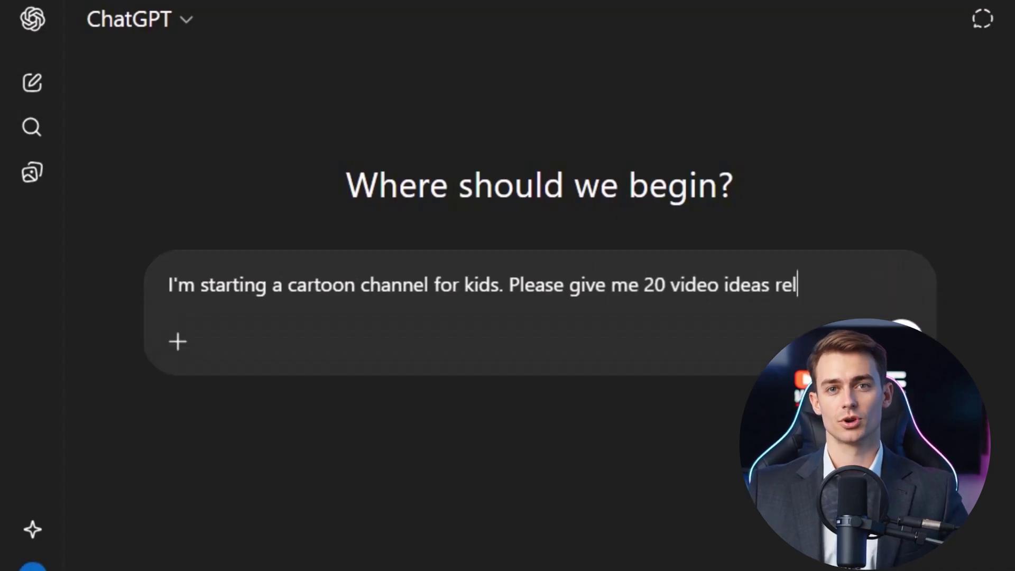
pyautogui.write('ated to nursery rhymes, like ABC songs and similar topics.')
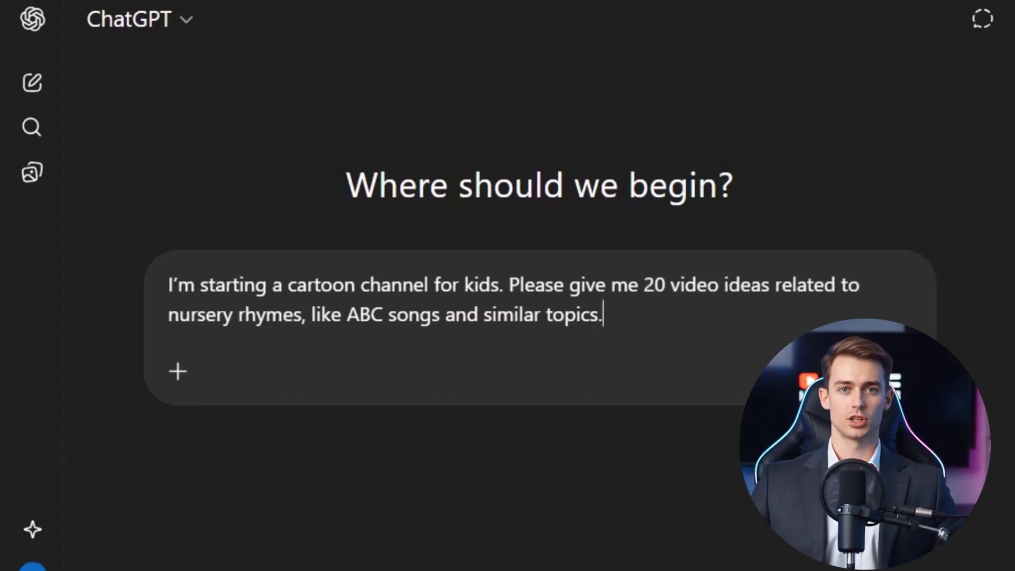
pyautogui.press('Return')
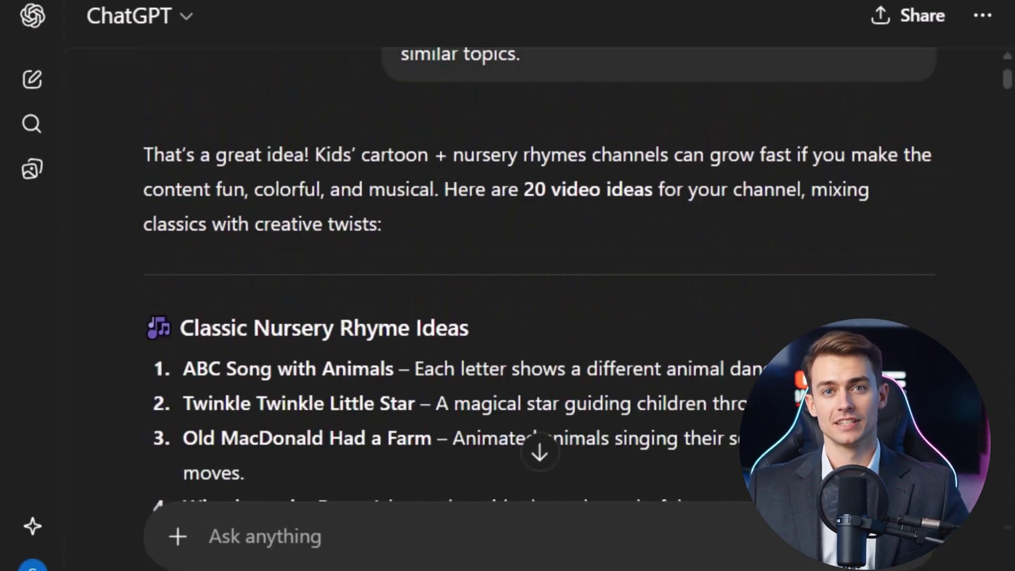
# Step: Scroll through the ideas and copy the 'ABC Song with Vehicles' title
pyautogui.scroll(-6, 575, 298)
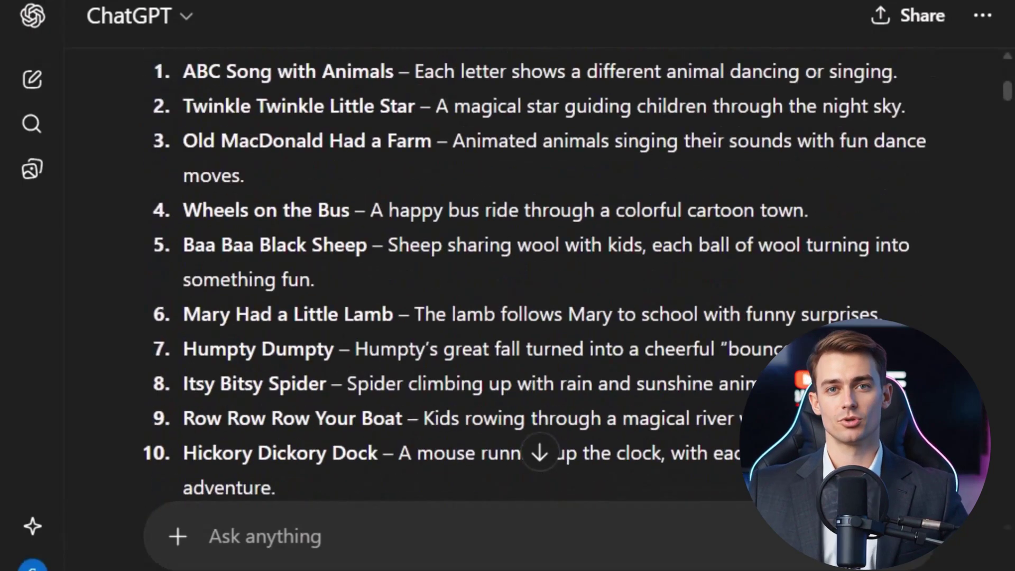
pyautogui.scroll(-4, 539, 275)
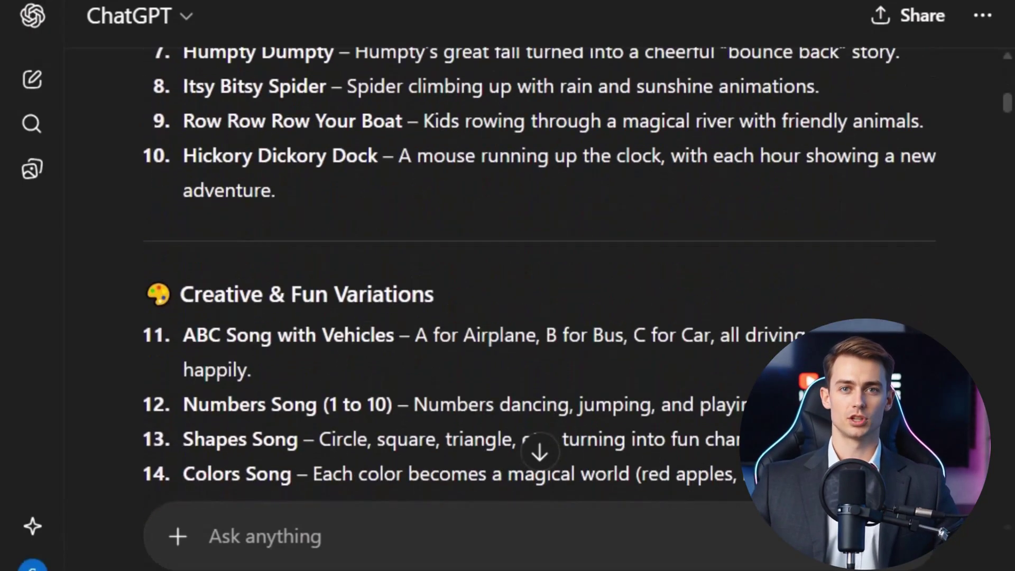
pyautogui.scroll(-6, 539, 275)
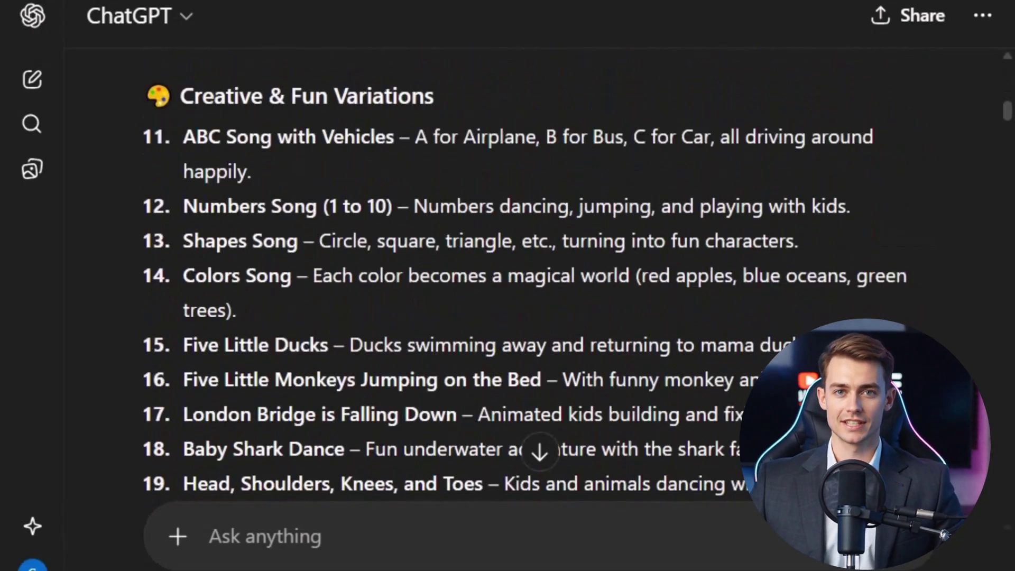
pyautogui.scroll(-4, 539, 274)
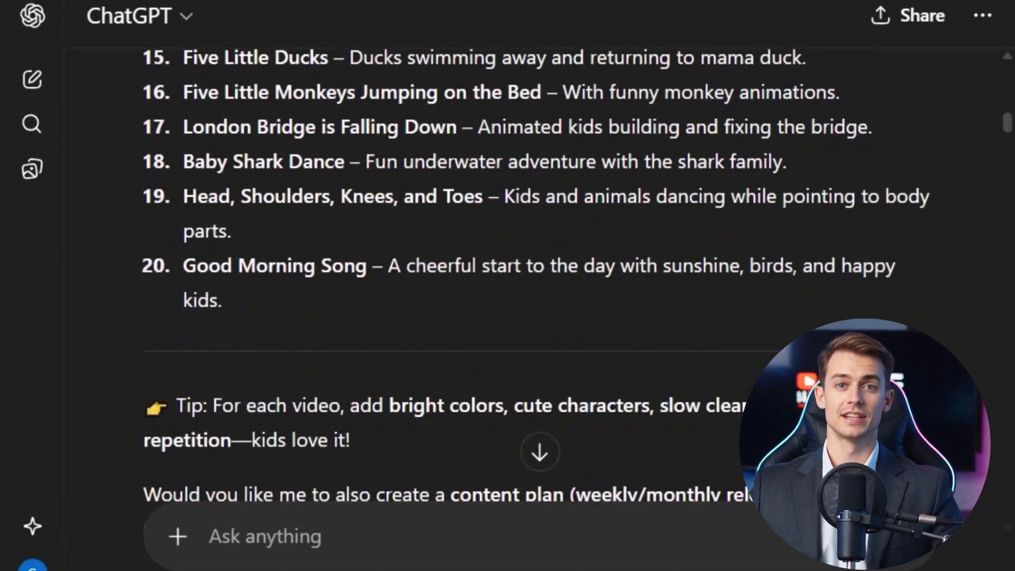
pyautogui.scroll(-3, 539, 275)
pyautogui.scroll(9, 539, 275)
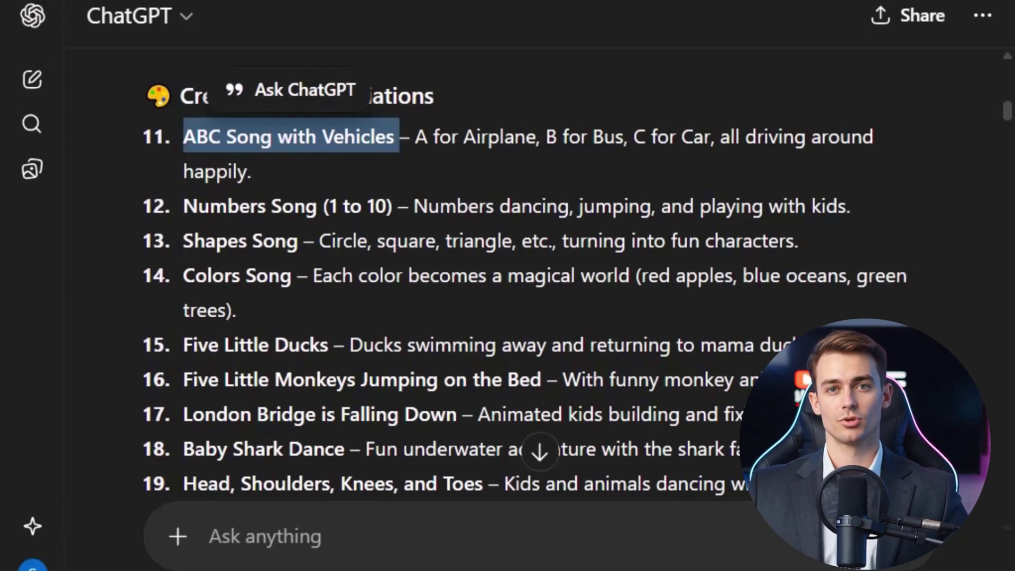
pyautogui.rightClick(354, 129)
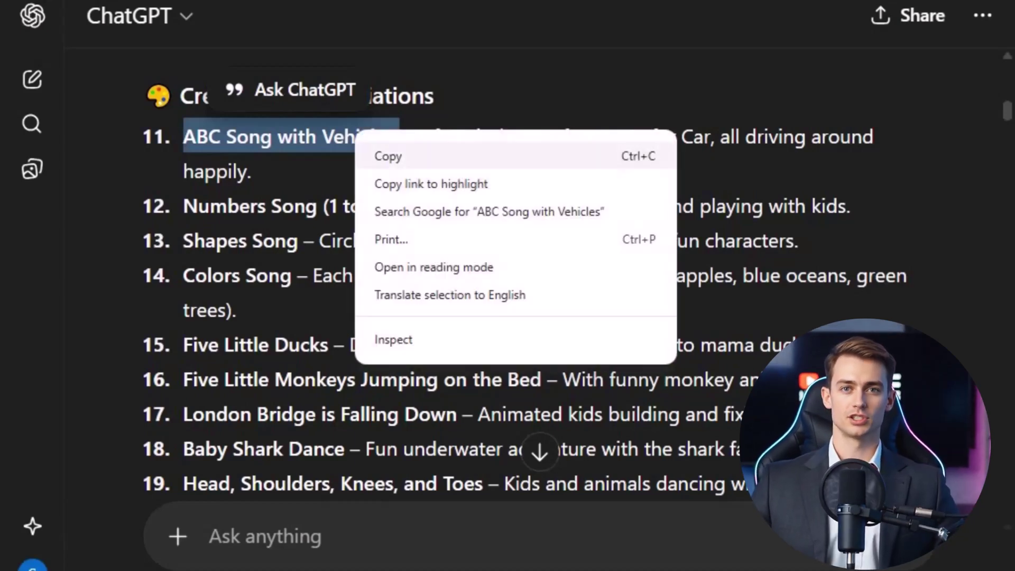
pyautogui.click(391, 155)
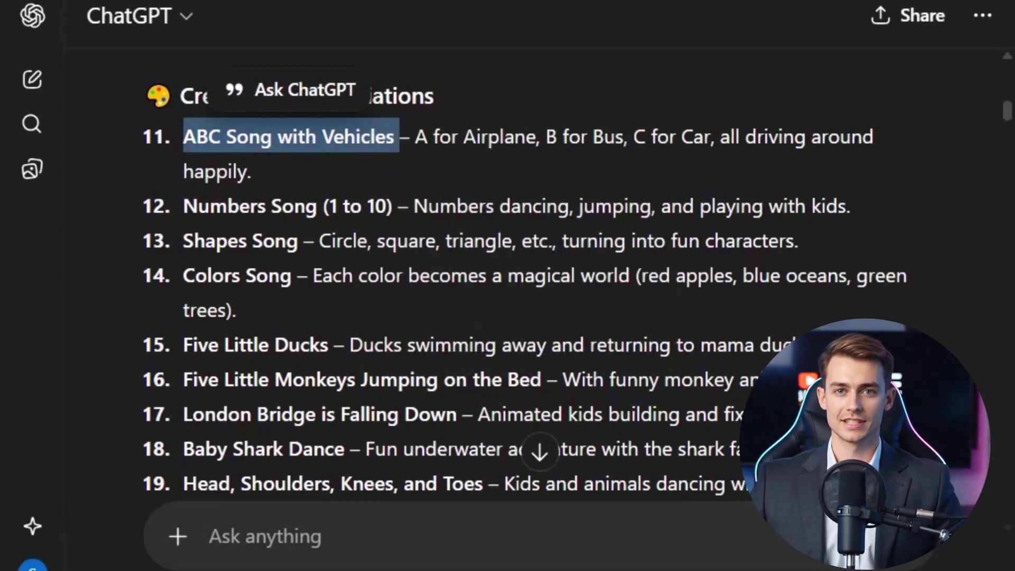
# Step: Have ChatGPT write the ABC Song with Vehicles rhyme and read through the A-to-Z lyrics
pyautogui.write('Write a rhyme on this')
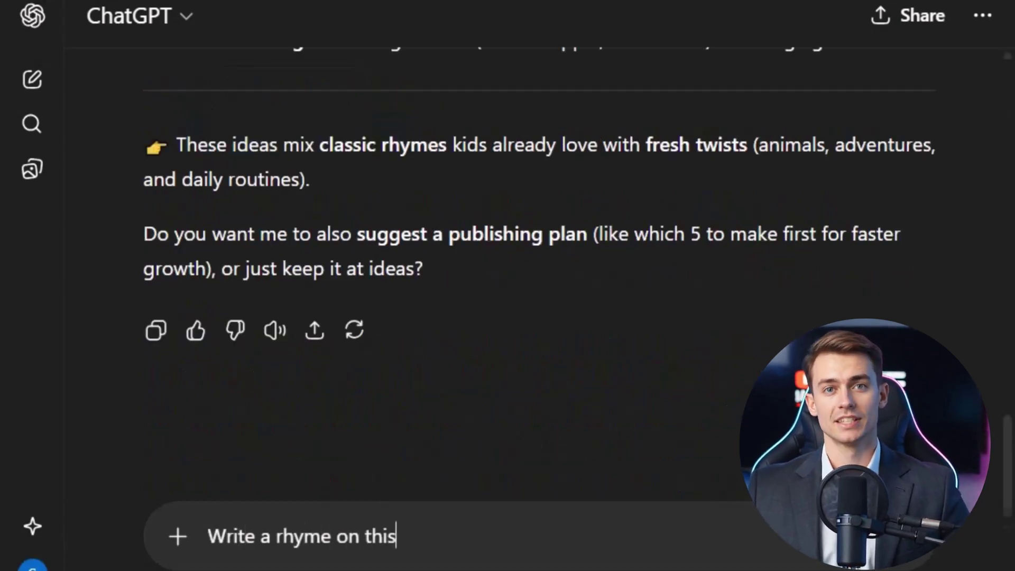
pyautogui.press('Return')
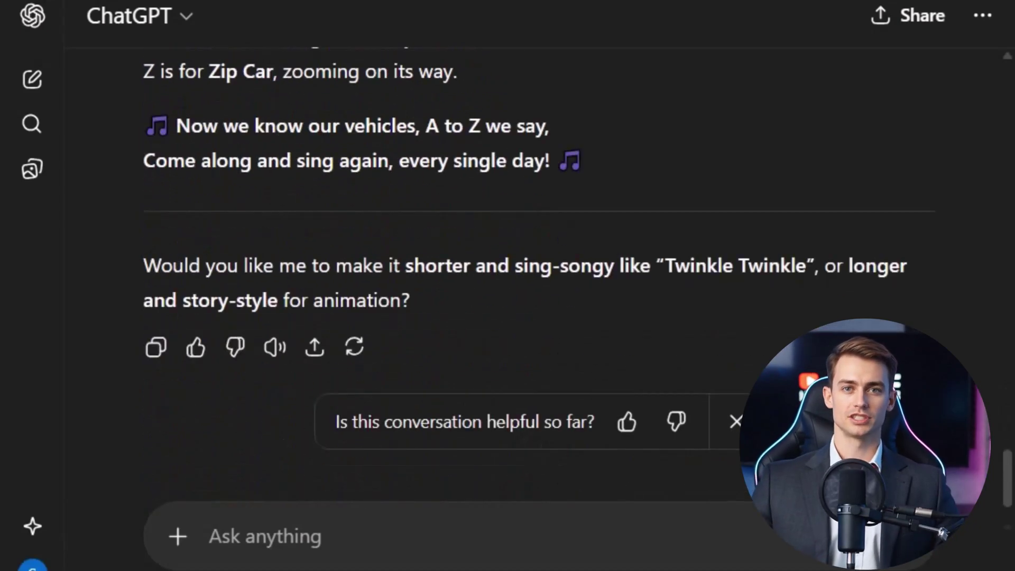
pyautogui.scroll(12, 539, 265)
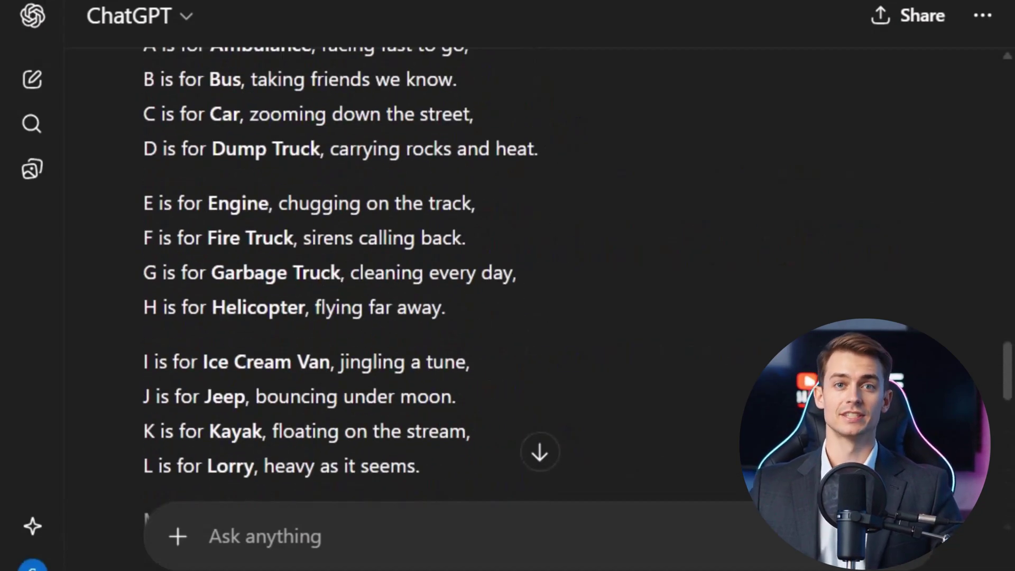
pyautogui.scroll(6, 539, 265)
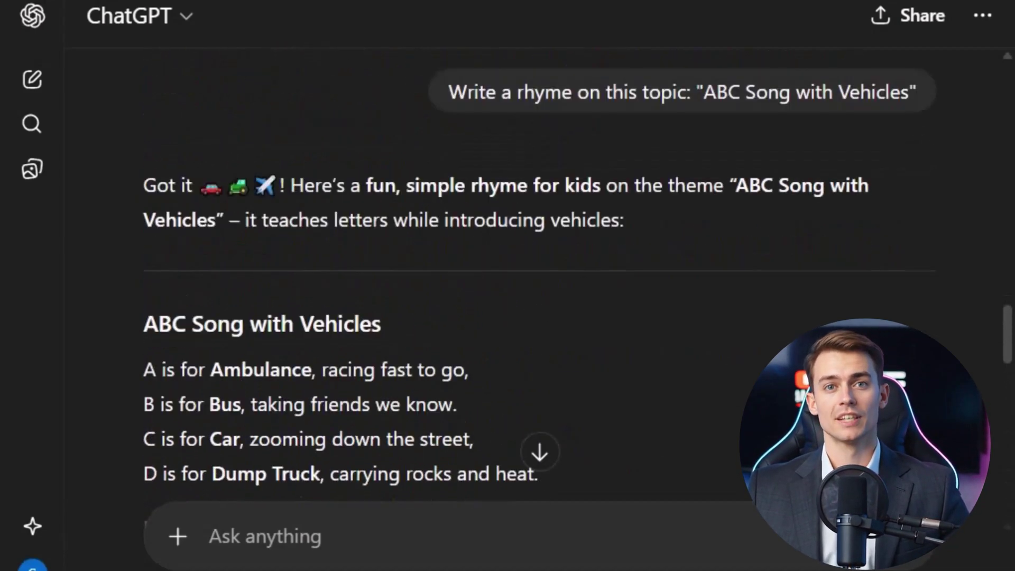
pyautogui.scroll(-2, 539, 264)
pyautogui.scroll(2, 538, 264)
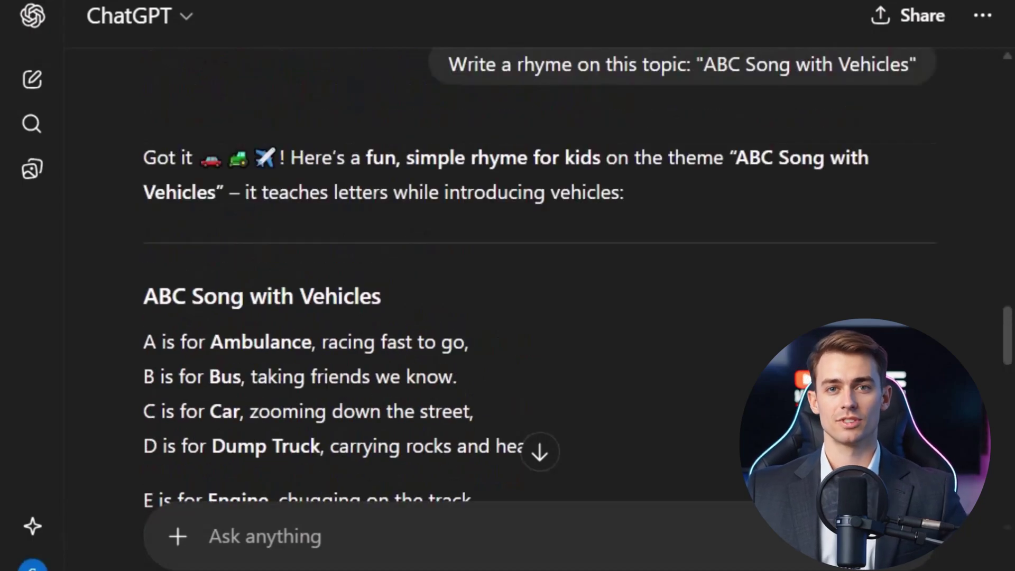
pyautogui.scroll(-10, 539, 265)
pyautogui.scroll(-10, 539, 265)
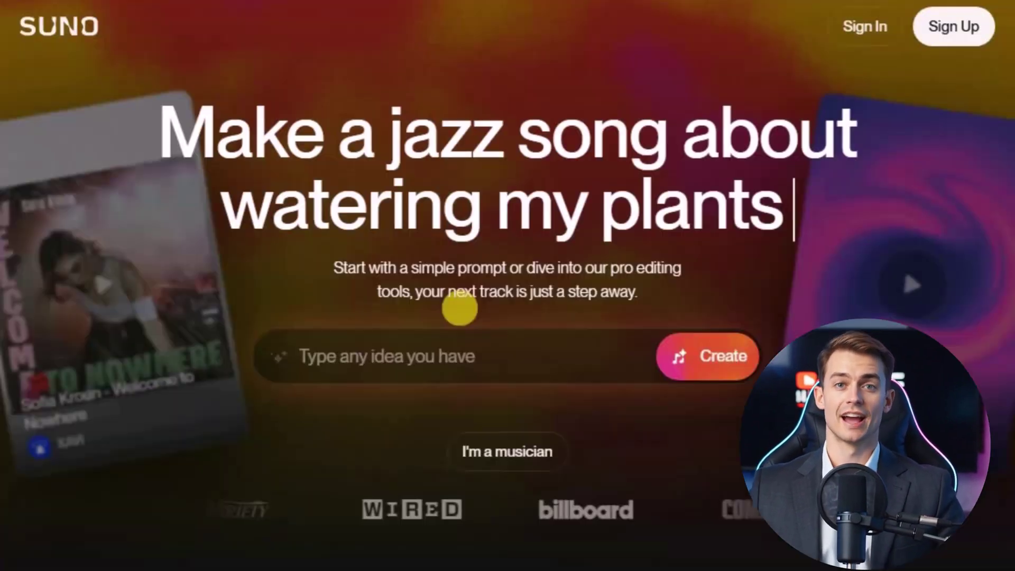
# Step: Sign up for Suno with Google, skipping the welcome and genre questions and accepting the profile names
pyautogui.scroll(-5, 457, 307)
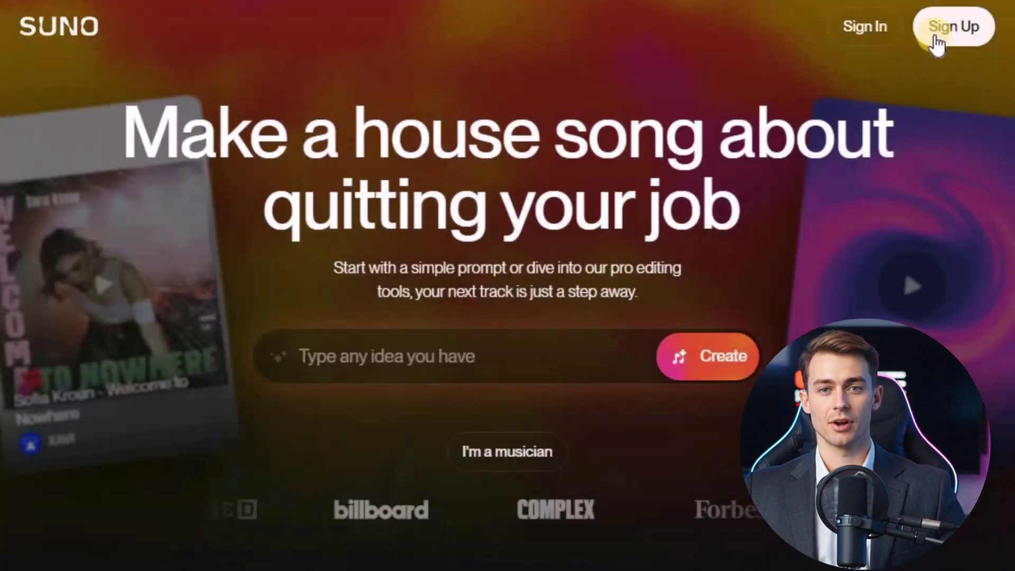
pyautogui.click(944, 27)
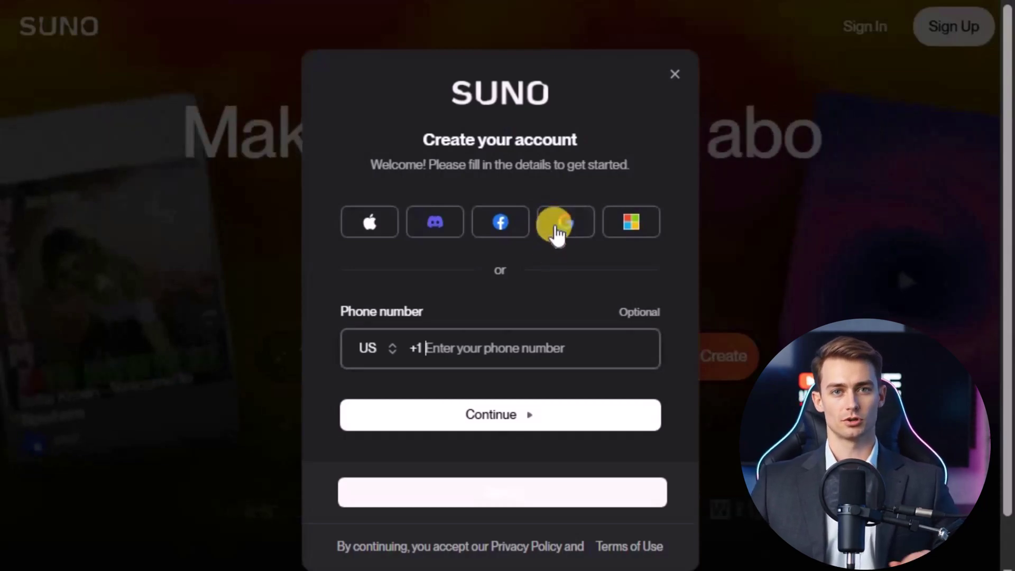
pyautogui.click(557, 227)
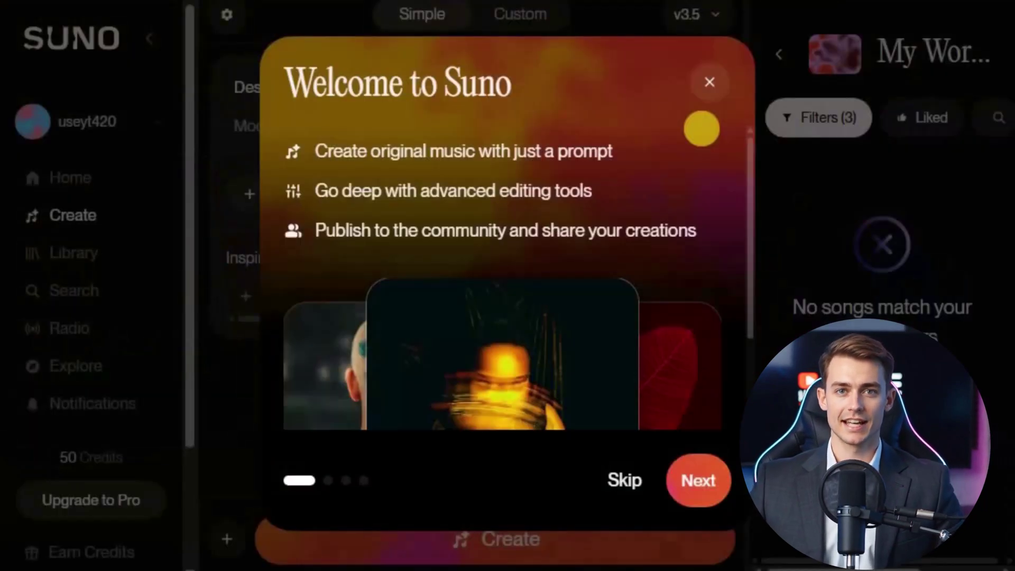
pyautogui.click(629, 482)
pyautogui.click(629, 482)
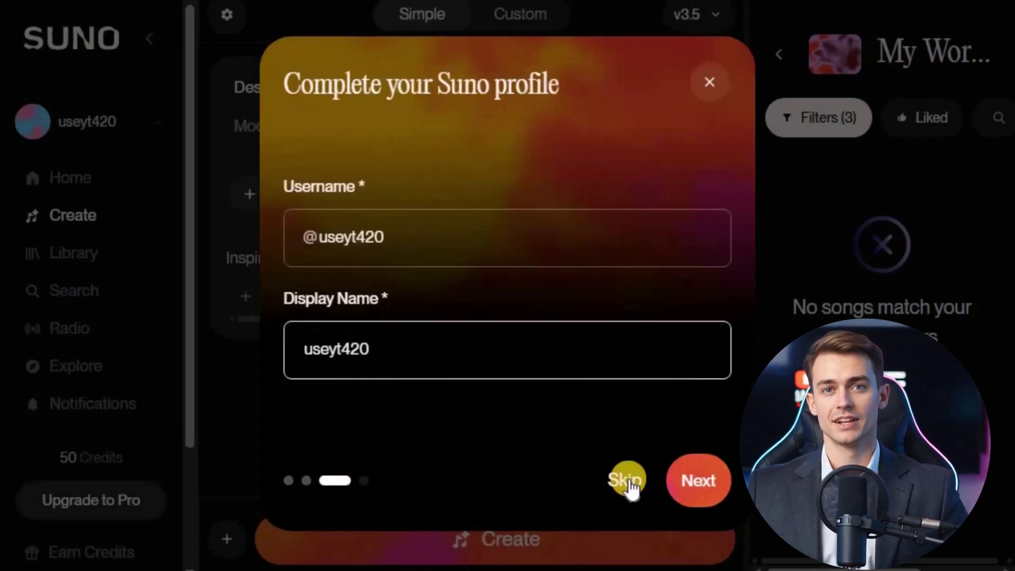
pyautogui.click(698, 498)
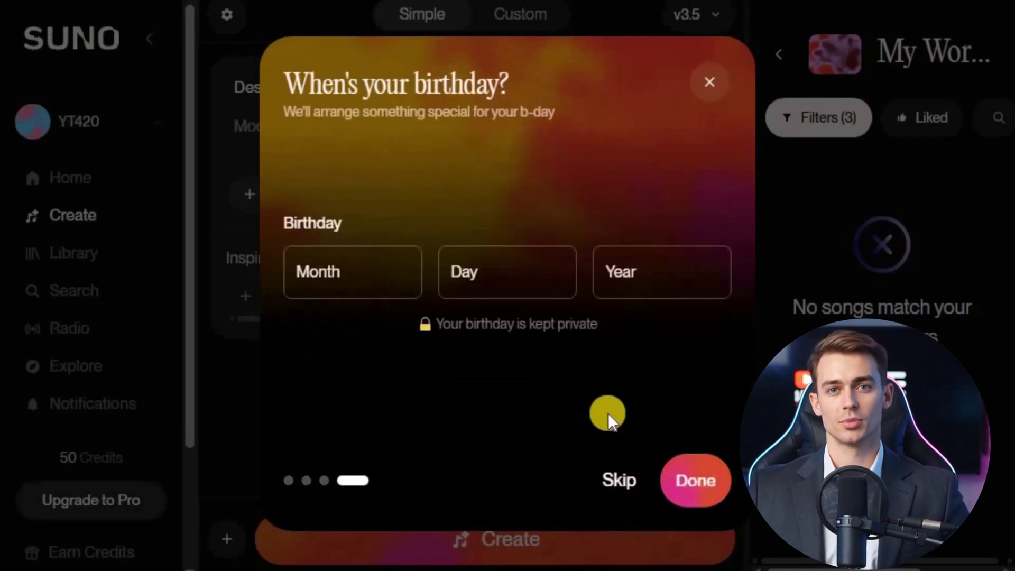
# Step: Enter a birthday day, month and year and finish onboarding
pyautogui.click(472, 265)
pyautogui.click(485, 228)
pyautogui.click(410, 252)
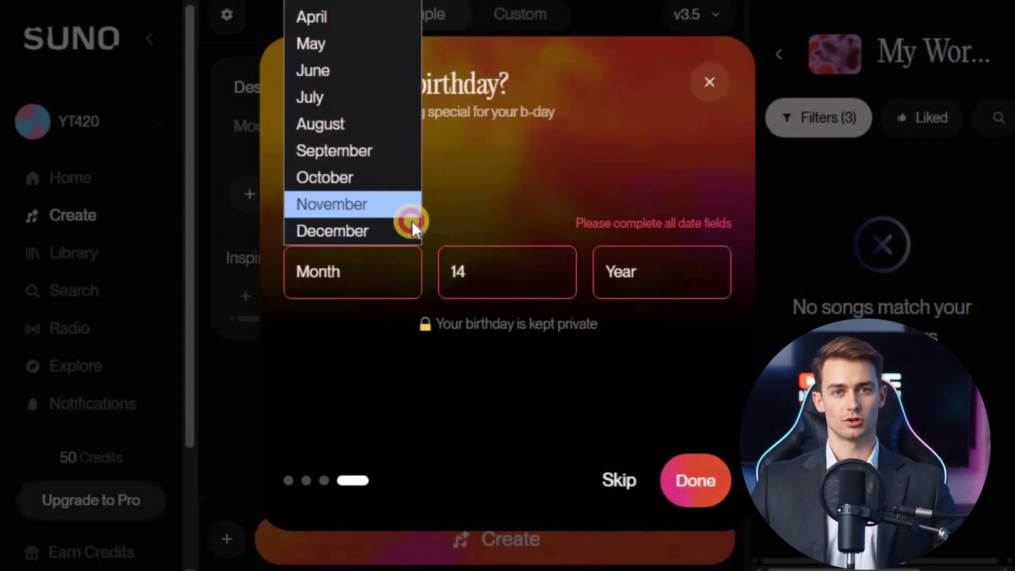
pyautogui.click(413, 222)
pyautogui.click(635, 271)
pyautogui.click(646, 87)
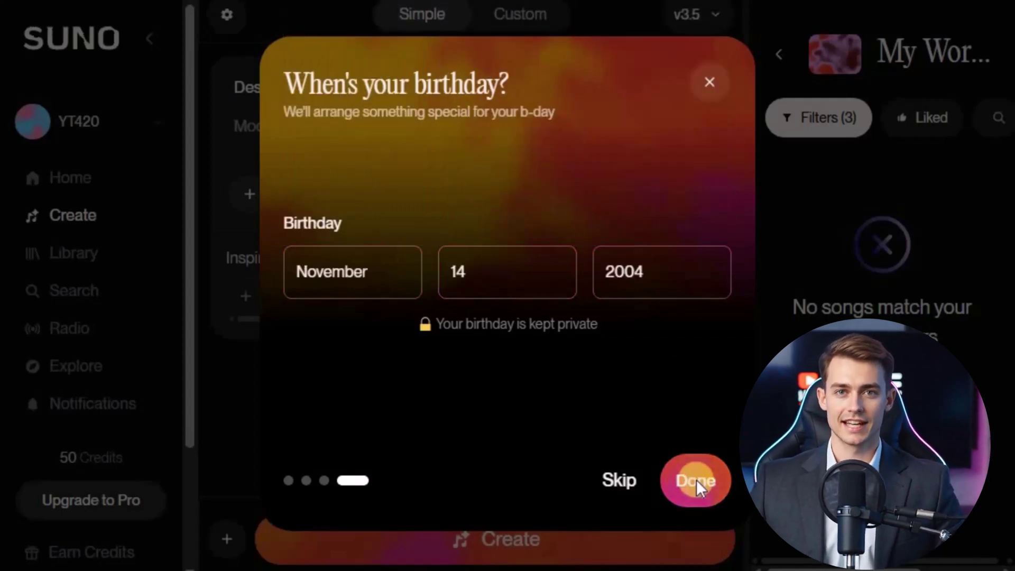
pyautogui.click(695, 480)
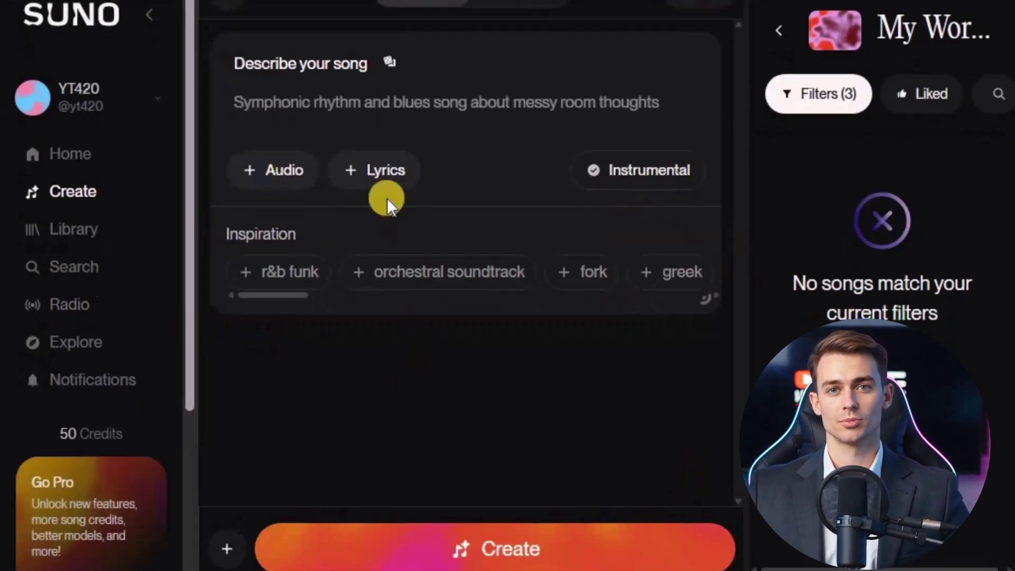
# Step: Copy the full ABC vehicles rhyme from ChatGPT and paste it into Suno's custom Lyrics box
pyautogui.click(391, 171)
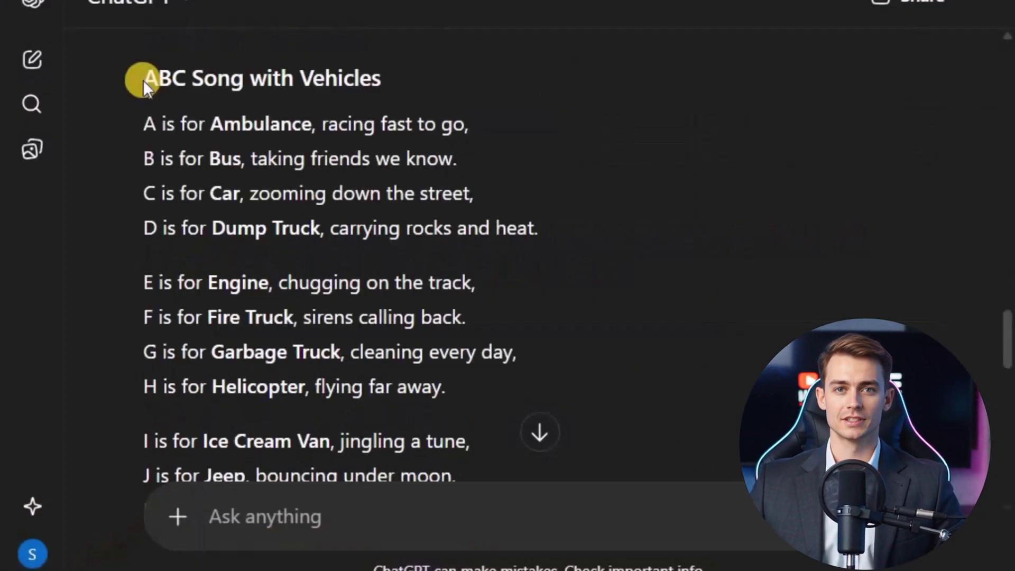
pyautogui.moveTo(130, 77); pyautogui.dragTo(380, 250)
pyautogui.rightClick(348, 196)
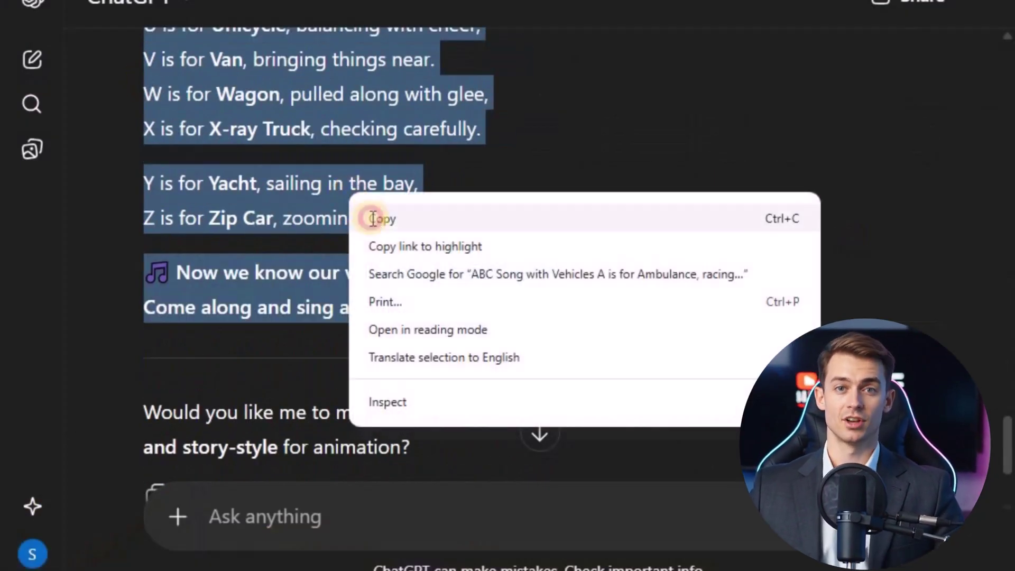
pyautogui.click(369, 217)
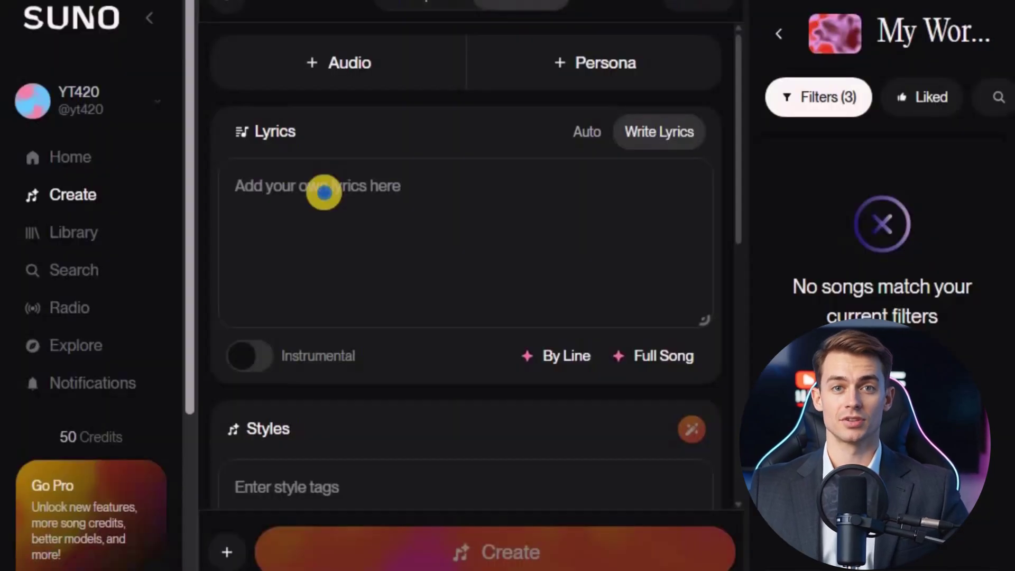
pyautogui.rightClick(324, 192)
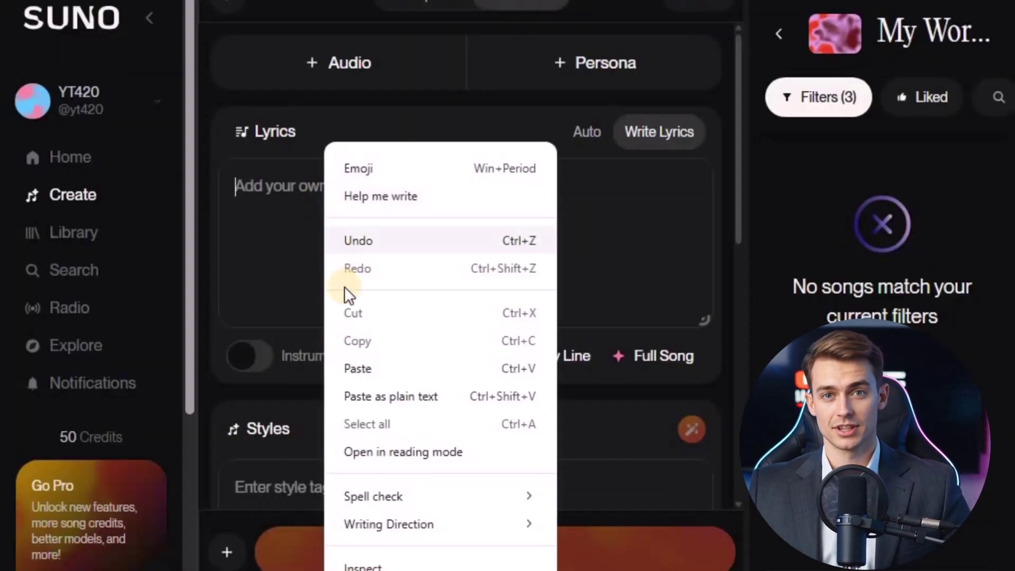
pyautogui.click(353, 357)
pyautogui.scroll(12, 357, 283)
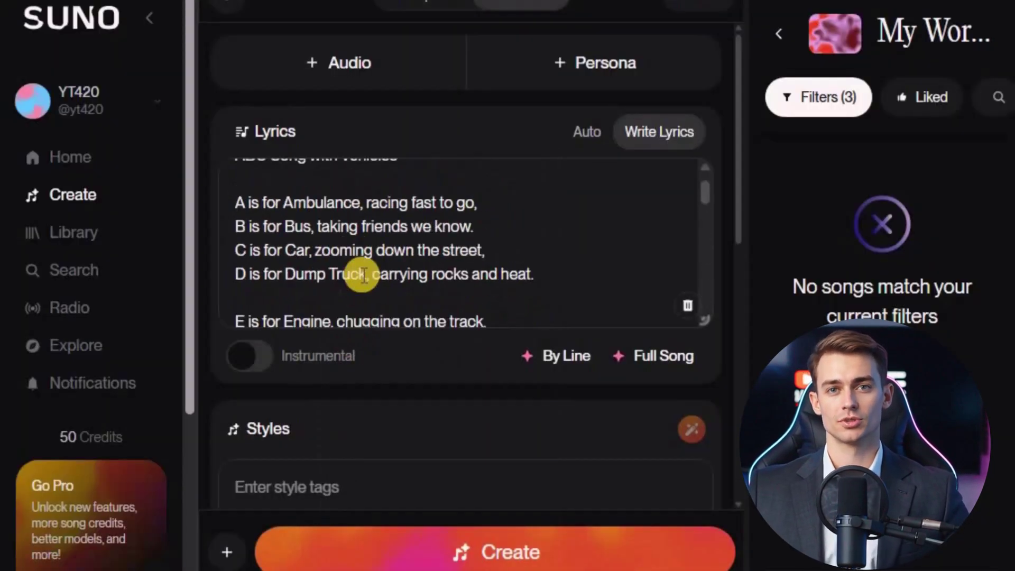
pyautogui.scroll(-4, 586, 377)
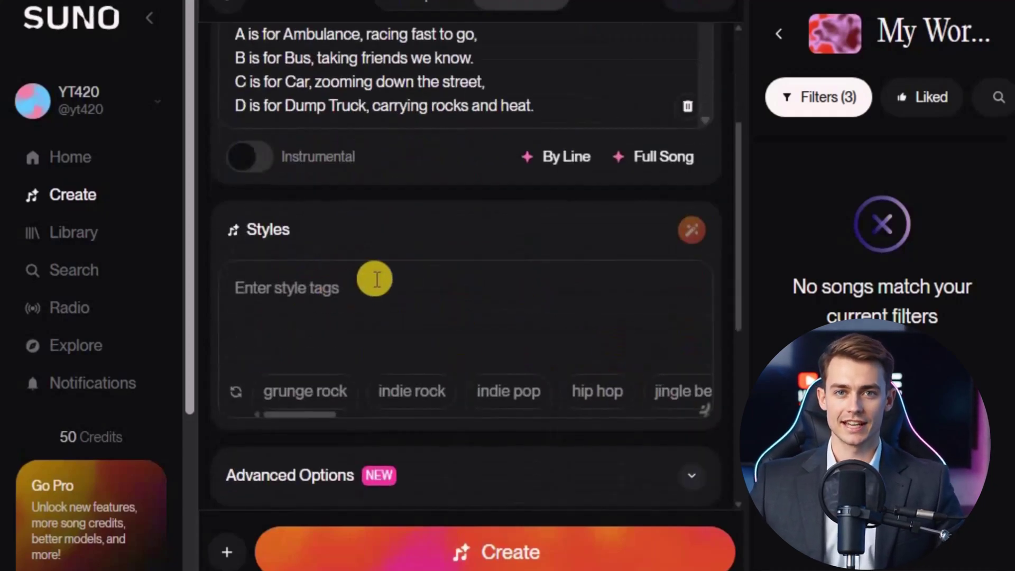
# Step: Set the style to 'Kids', title it 'ABC Song with Vehicles', and create the song
pyautogui.scroll(-3, 320, 151)
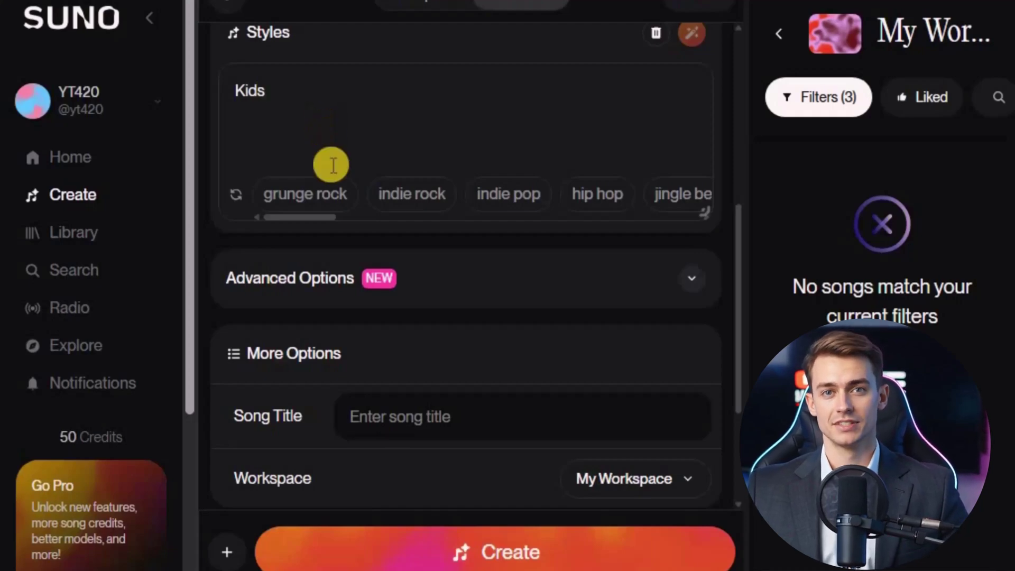
pyautogui.moveTo(316, 217); pyautogui.dragTo(629, 240)
pyautogui.scroll(-3, 629, 240)
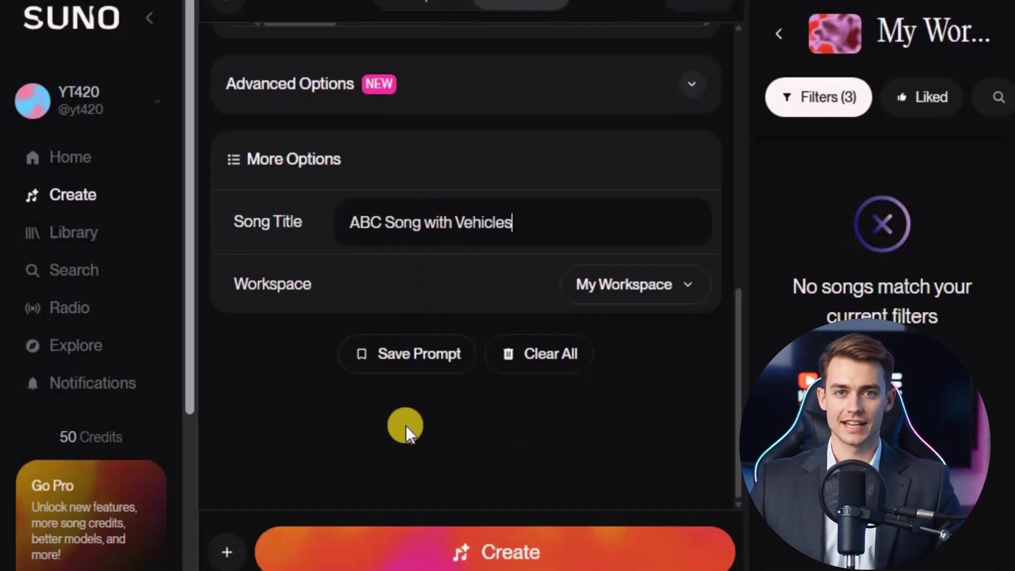
pyautogui.click(516, 552)
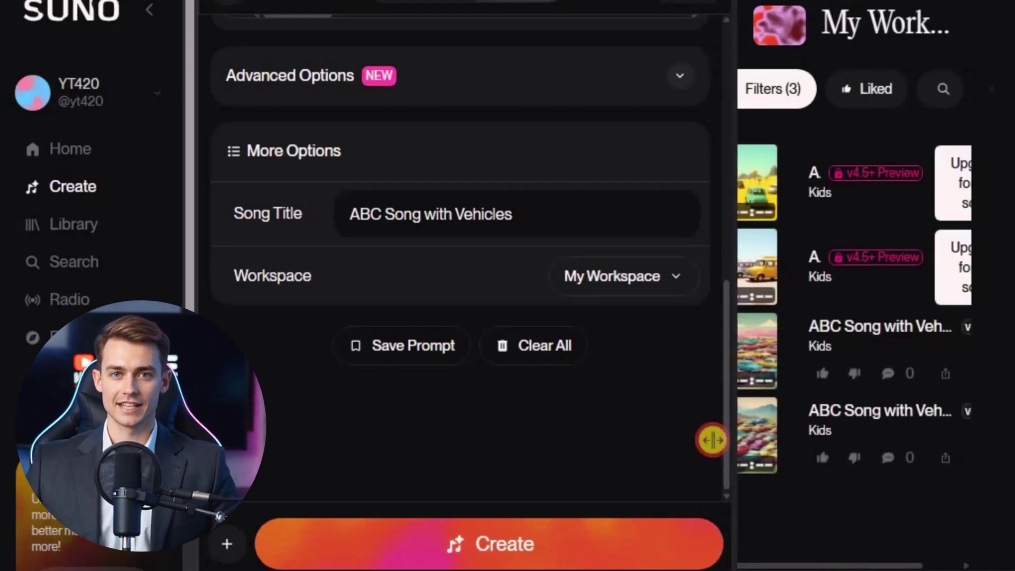
# Step: Preview both generated ABC Song with Vehicles versions
pyautogui.click(674, 352)
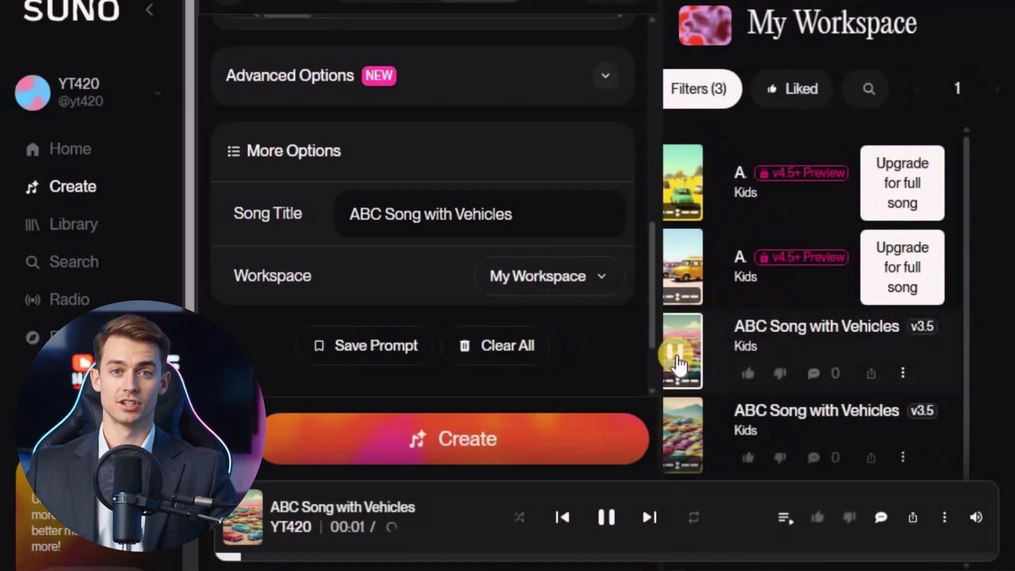
pyautogui.scroll(-1, 678, 391)
pyautogui.click(677, 412)
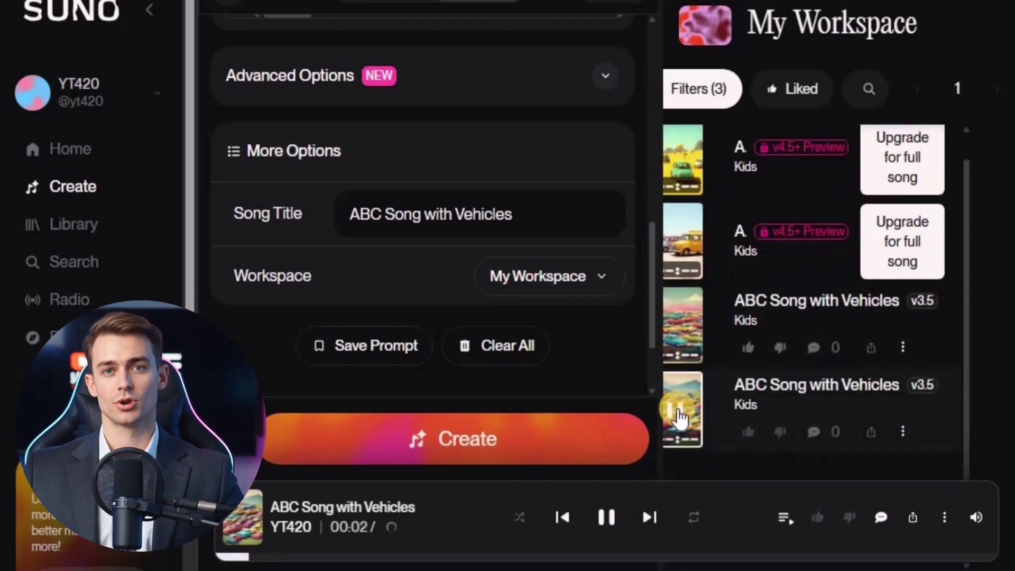
pyautogui.click(677, 410)
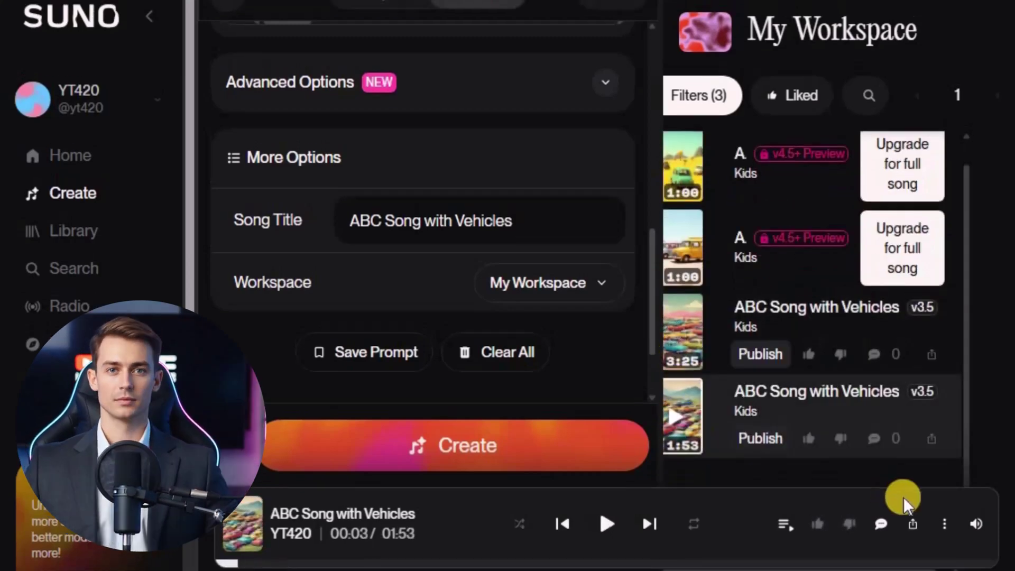
# Step: Download the 1:53 version as MP3 audio without upgrading for commercial rights
pyautogui.click(944, 522)
pyautogui.click(732, 476)
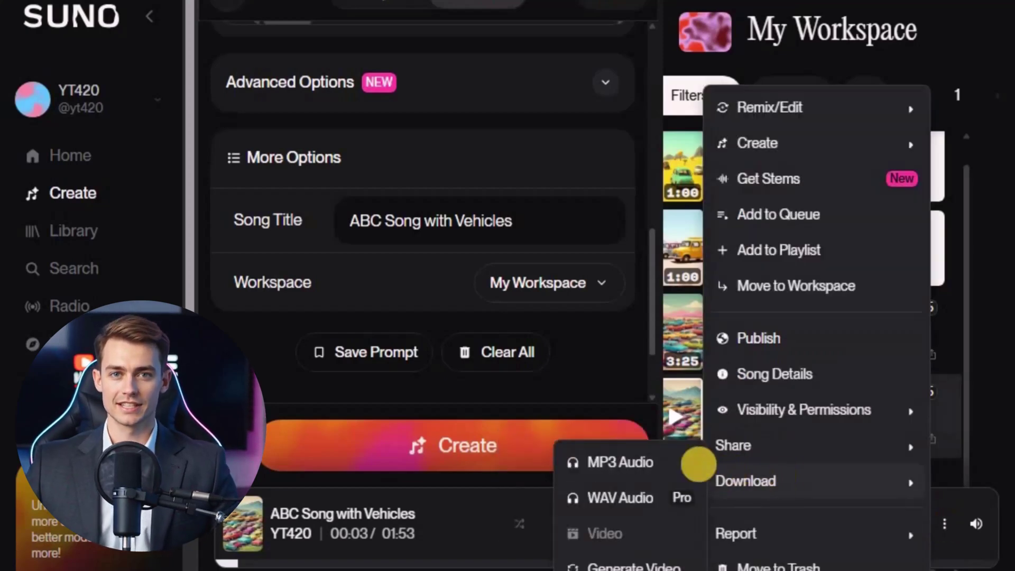
pyautogui.click(617, 463)
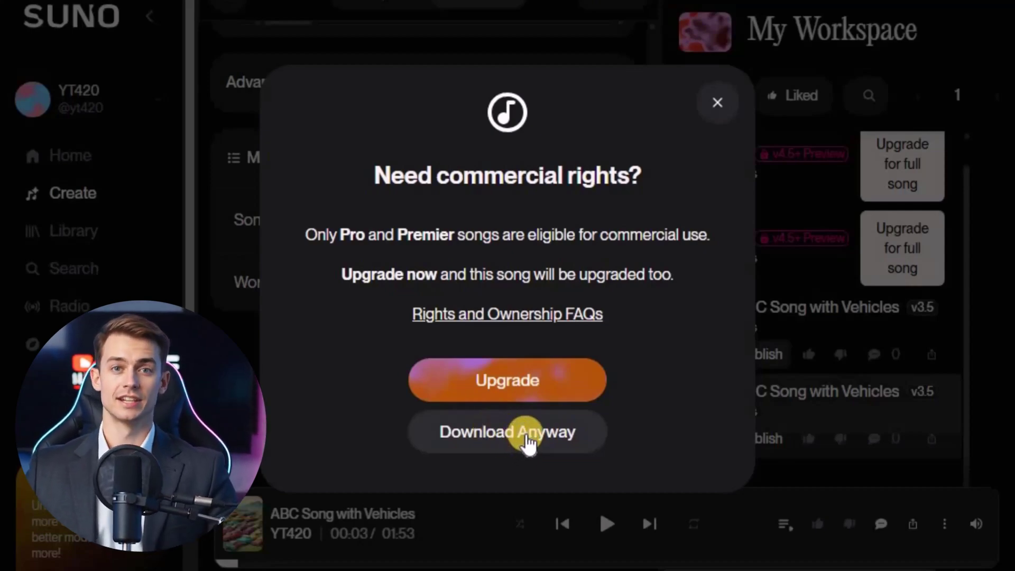
pyautogui.click(527, 439)
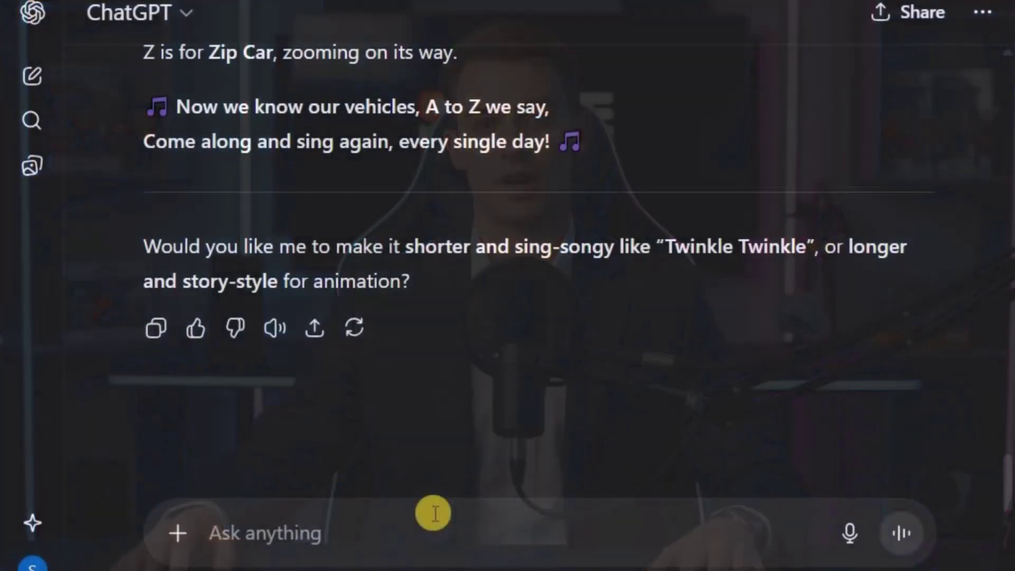
# Step: Ask ChatGPT for detailed per-scene prompts to make animated clips for the video
pyautogui.click(433, 512)
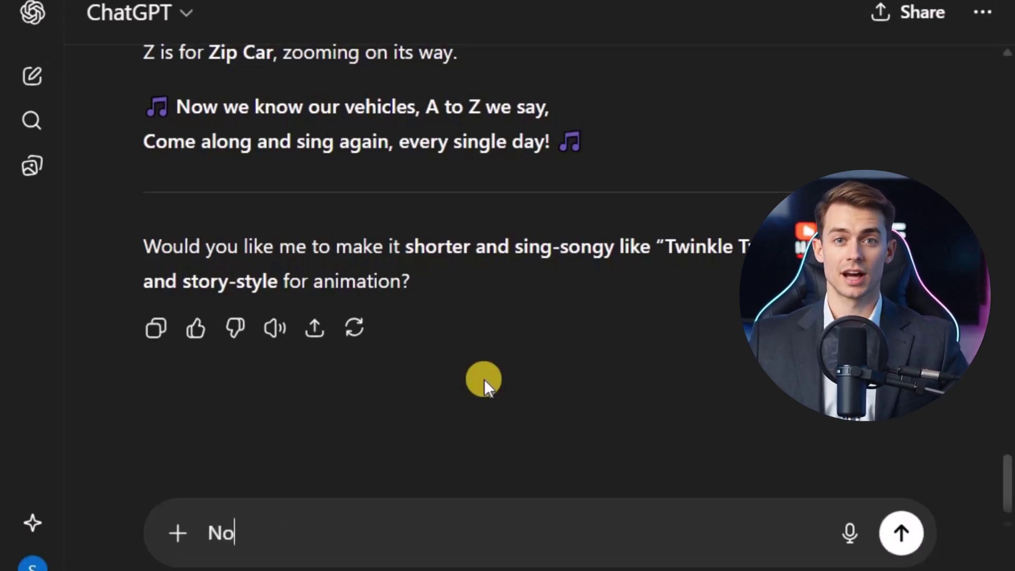
pyautogui.write('Now give me detailed prompts for eve')
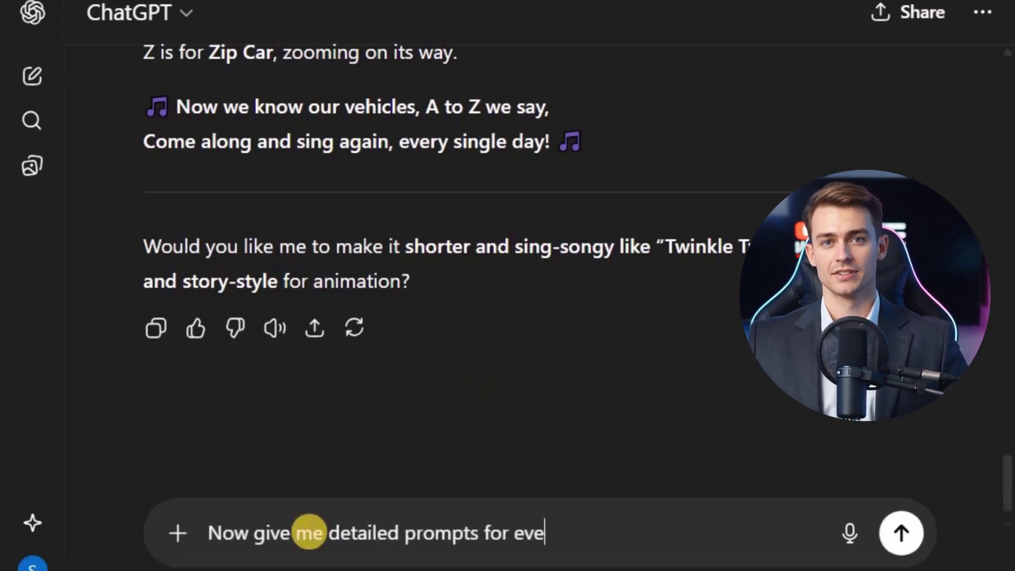
pyautogui.write('ry scene to make animated clips for my video. Also')
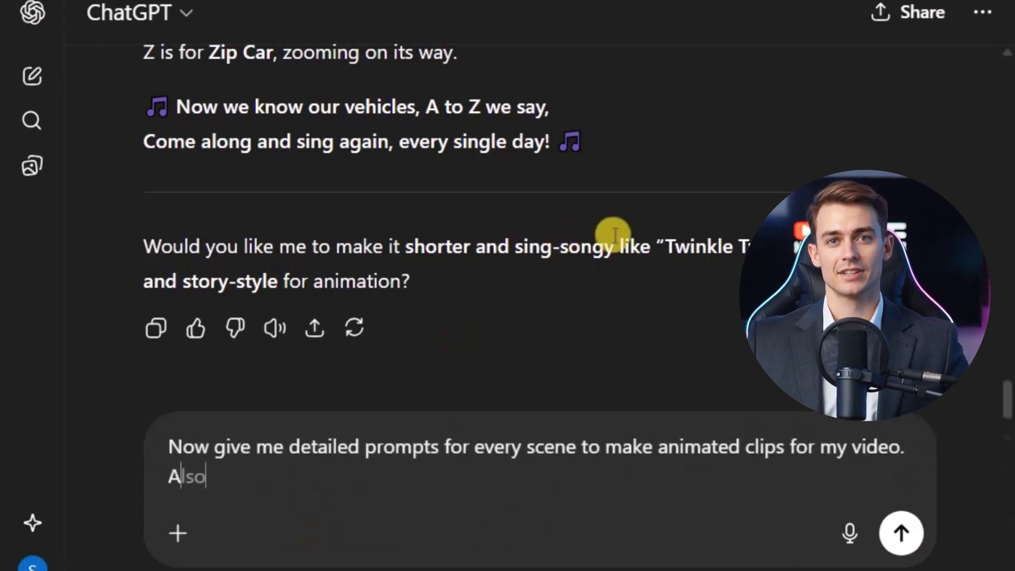
pyautogui.write(', write animation prompts for')
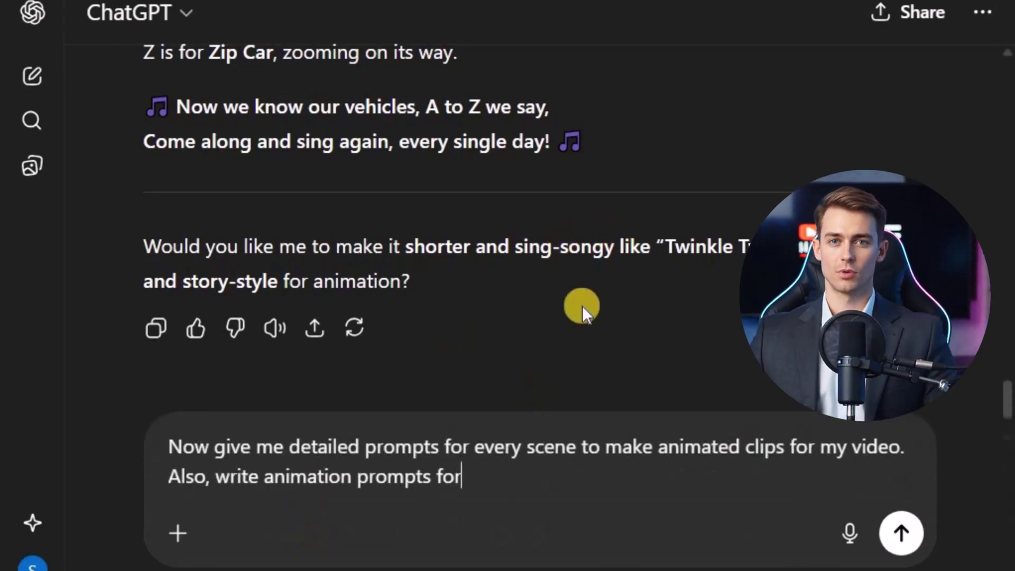
pyautogui.write(' every visual.')
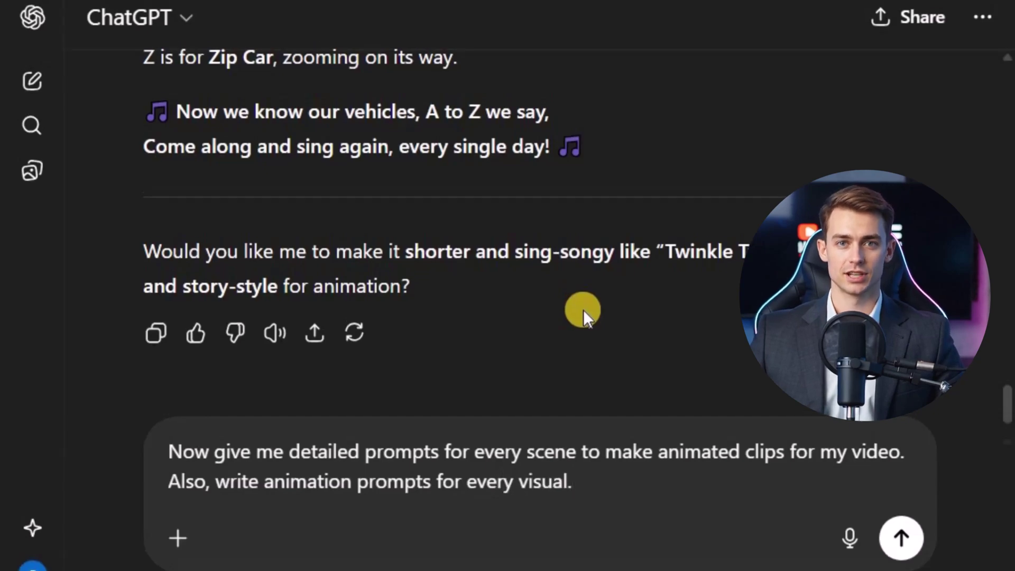
pyautogui.press('Return')
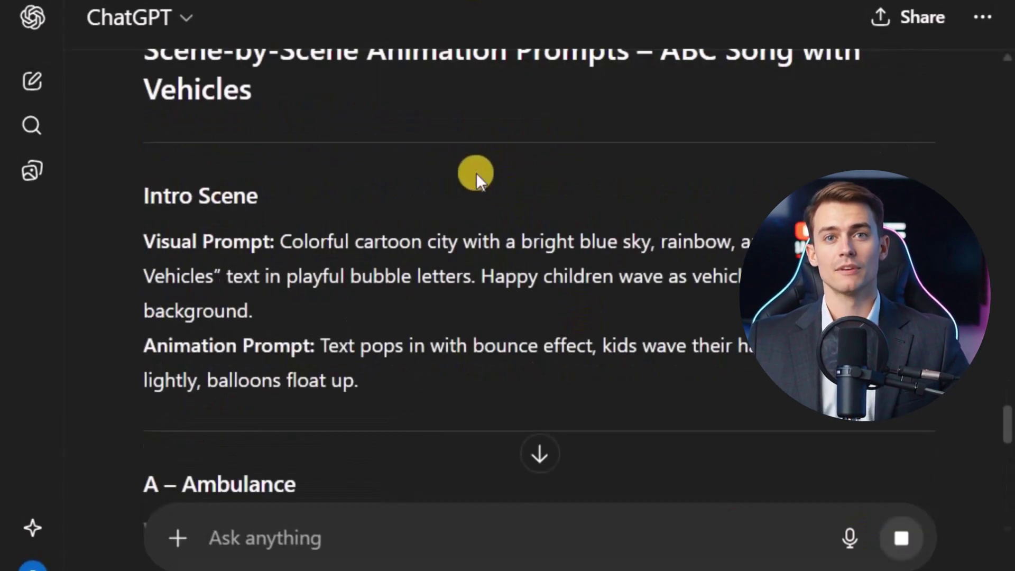
# Step: Scroll through the streamed A-to-Z vehicle scene and animation prompts
pyautogui.scroll(-8, 476, 174)
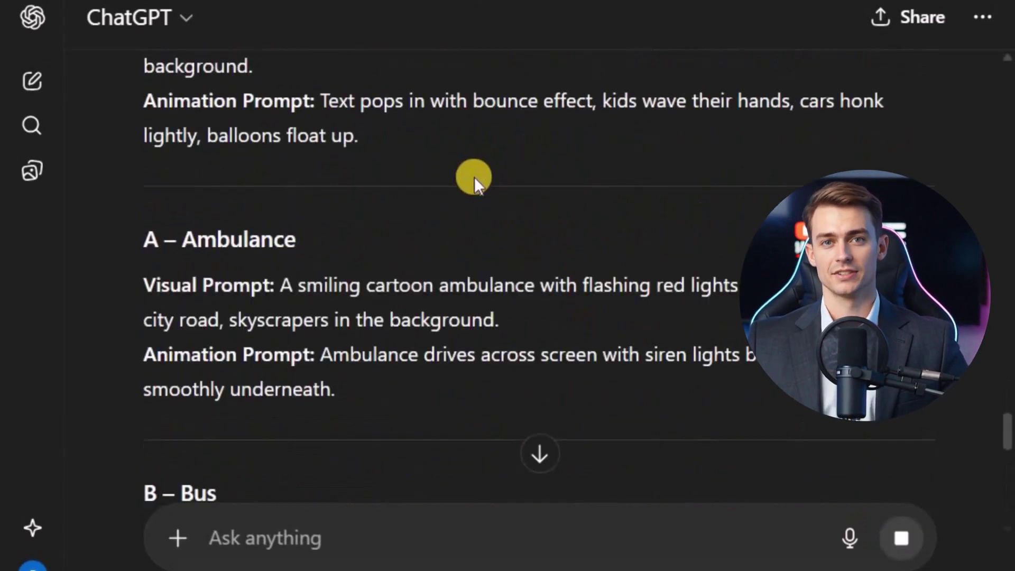
pyautogui.scroll(-7, 475, 177)
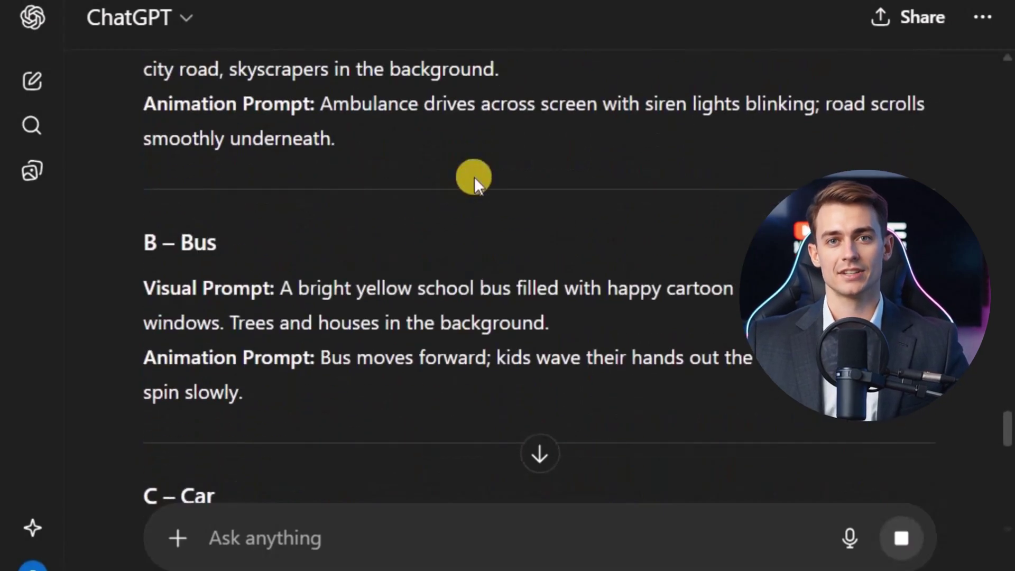
pyautogui.scroll(-14, 474, 176)
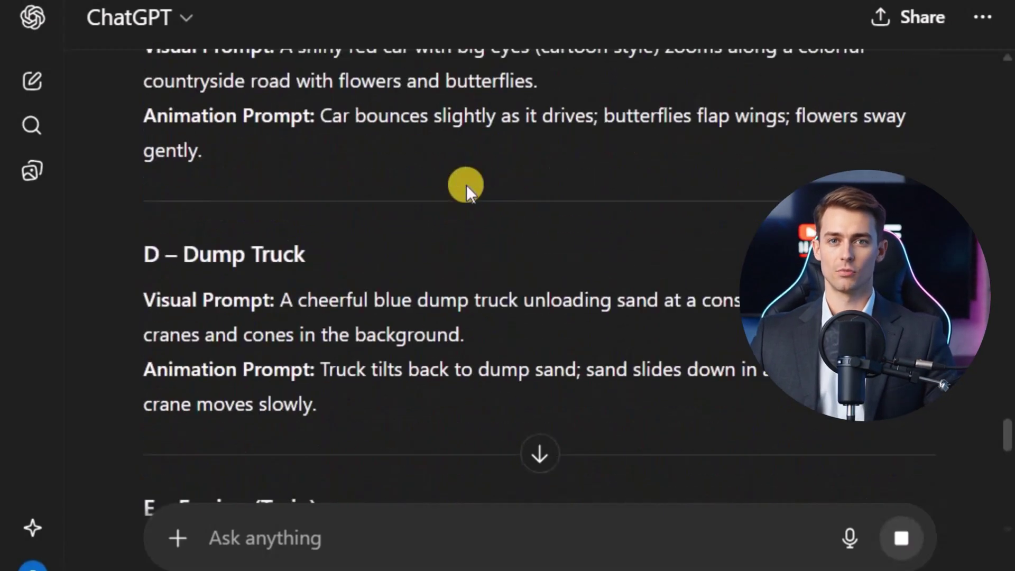
pyautogui.scroll(-8, 544, 219)
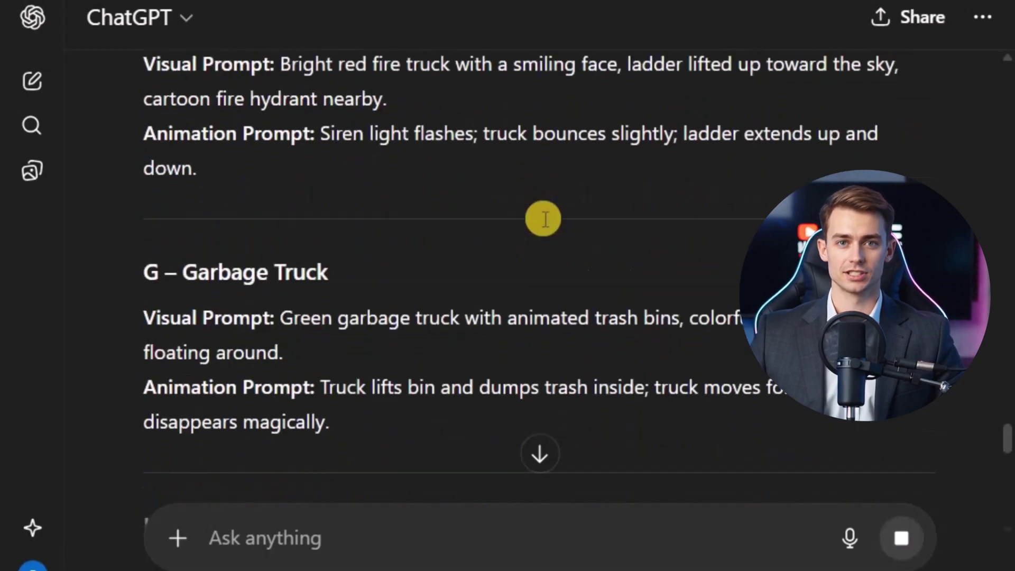
pyautogui.scroll(-12, 544, 219)
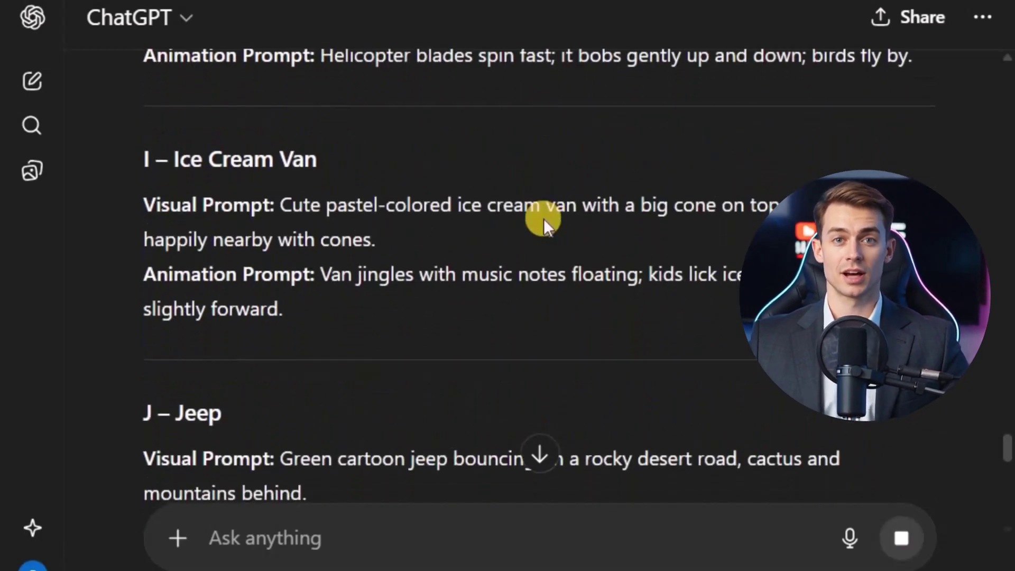
pyautogui.scroll(-6, 543, 218)
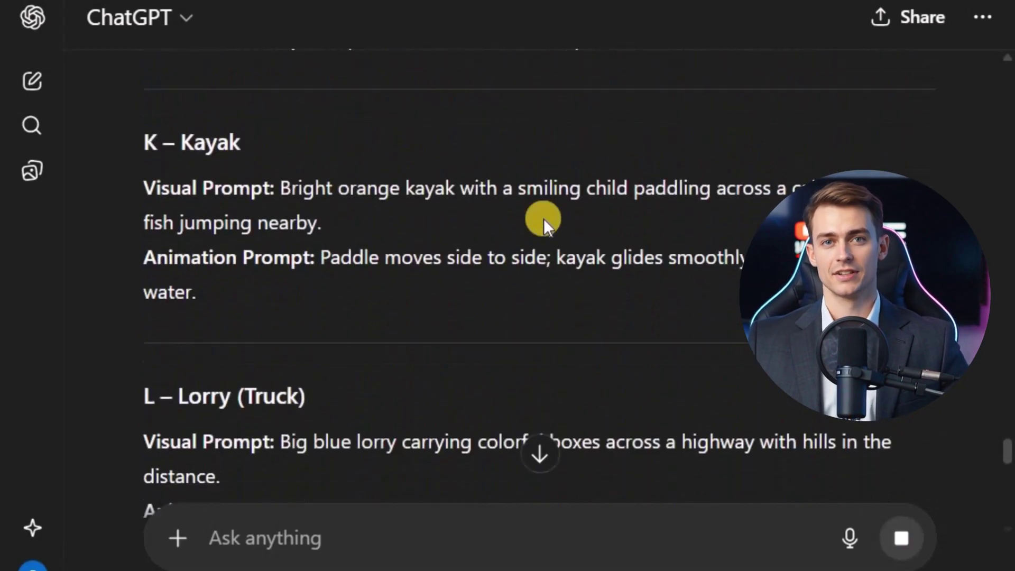
pyautogui.scroll(-18, 543, 218)
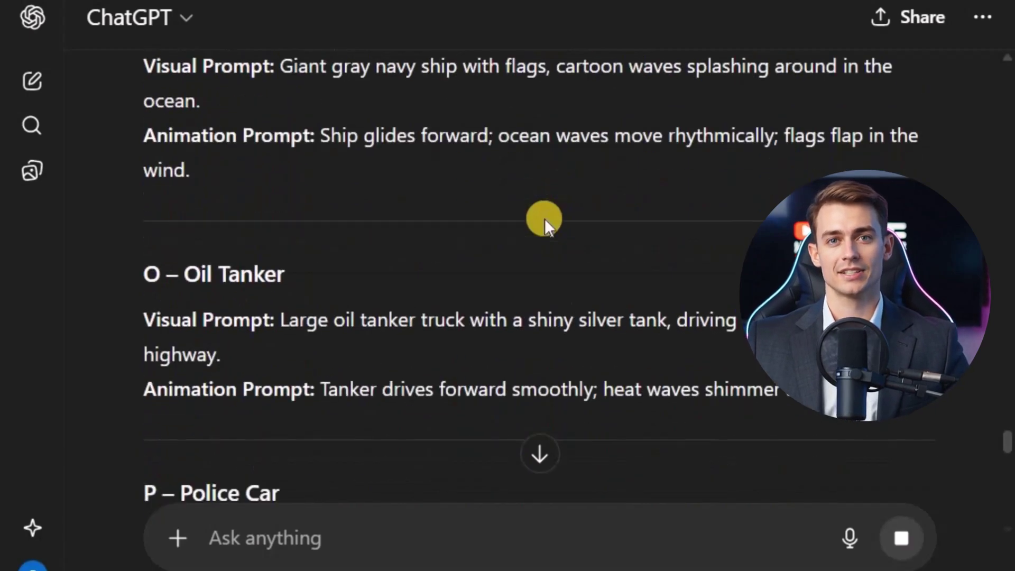
pyautogui.scroll(-6, 545, 218)
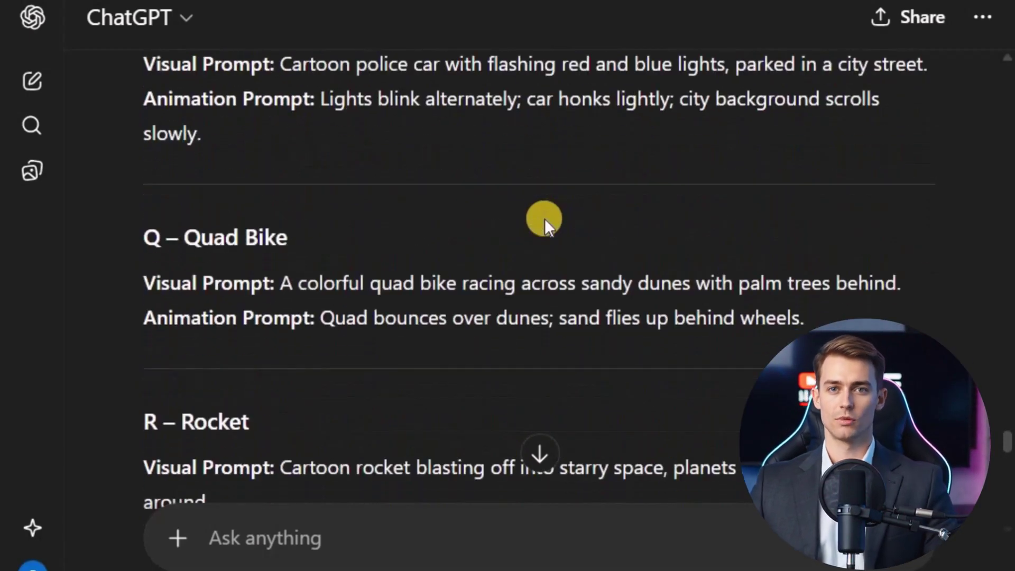
pyautogui.scroll(-2, 545, 218)
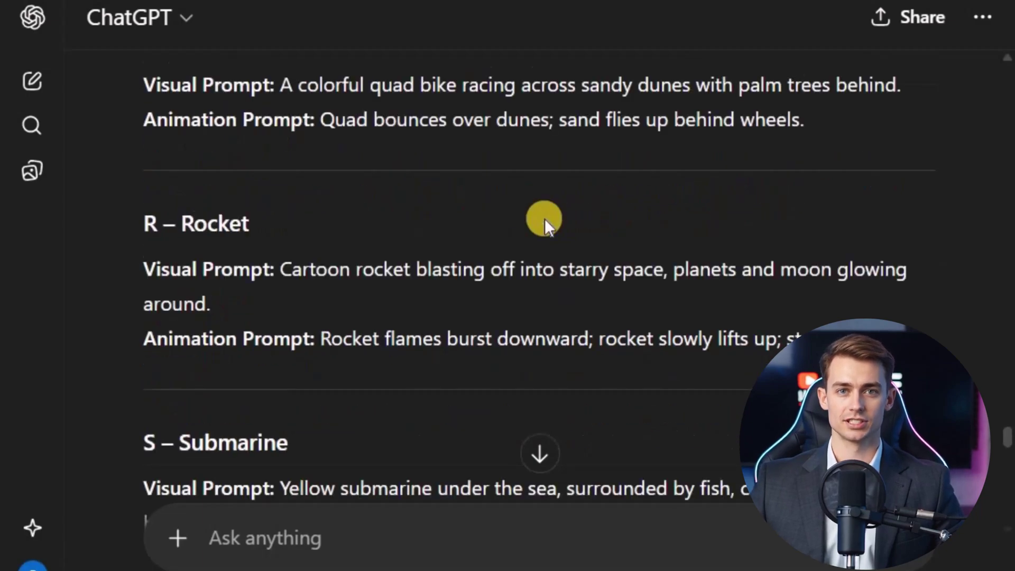
pyautogui.scroll(-6, 545, 218)
pyautogui.scroll(-17, 544, 218)
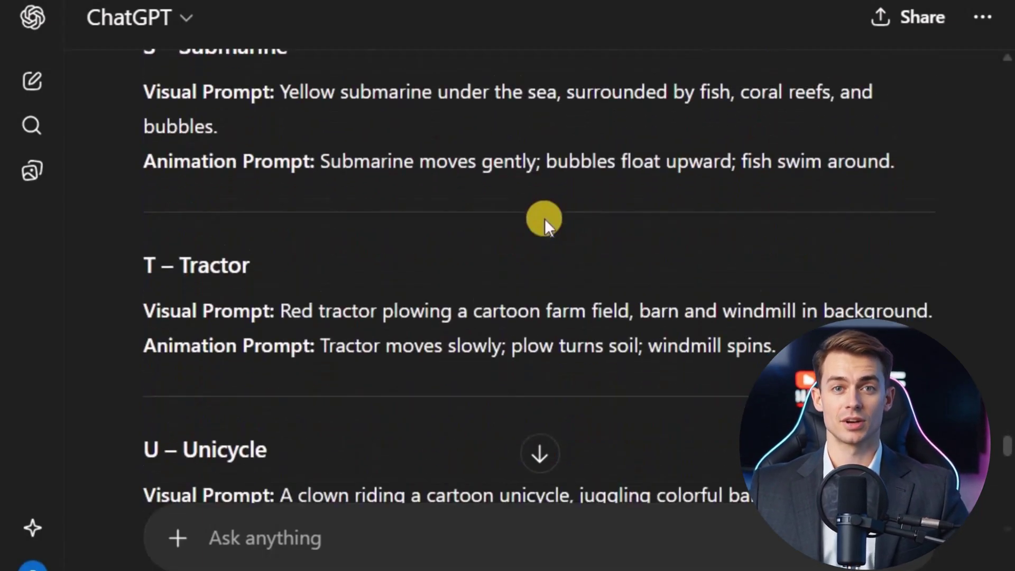
pyautogui.scroll(-9, 545, 218)
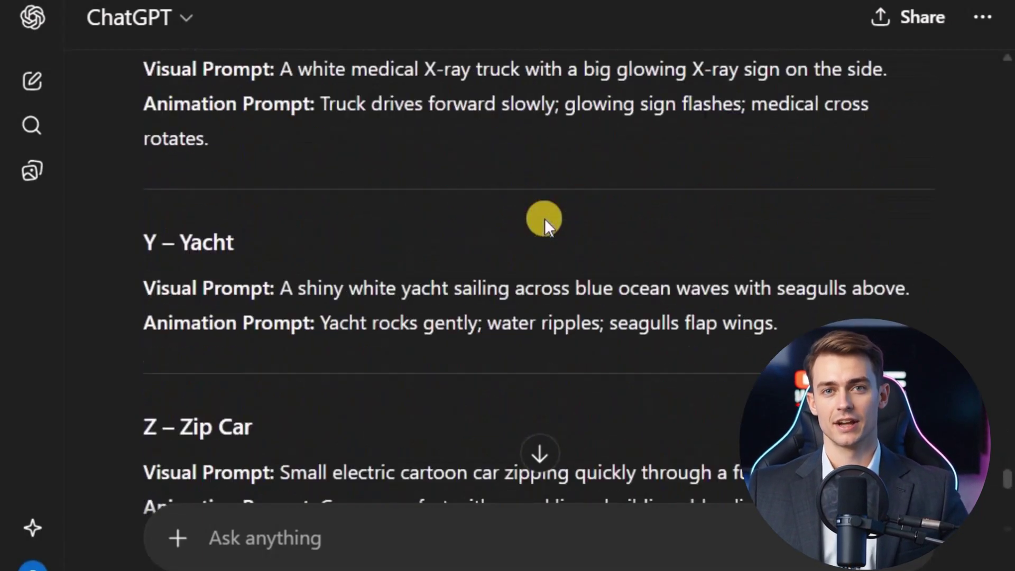
pyautogui.scroll(-5, 544, 217)
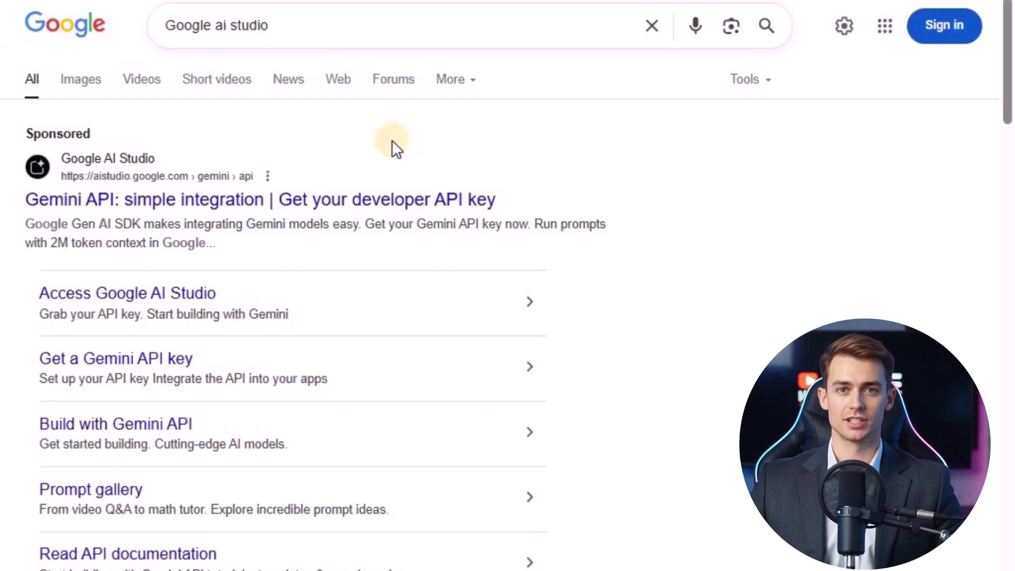
# Step: Open the sponsored Google AI Studio result from the Google search results
pyautogui.click(336, 206)
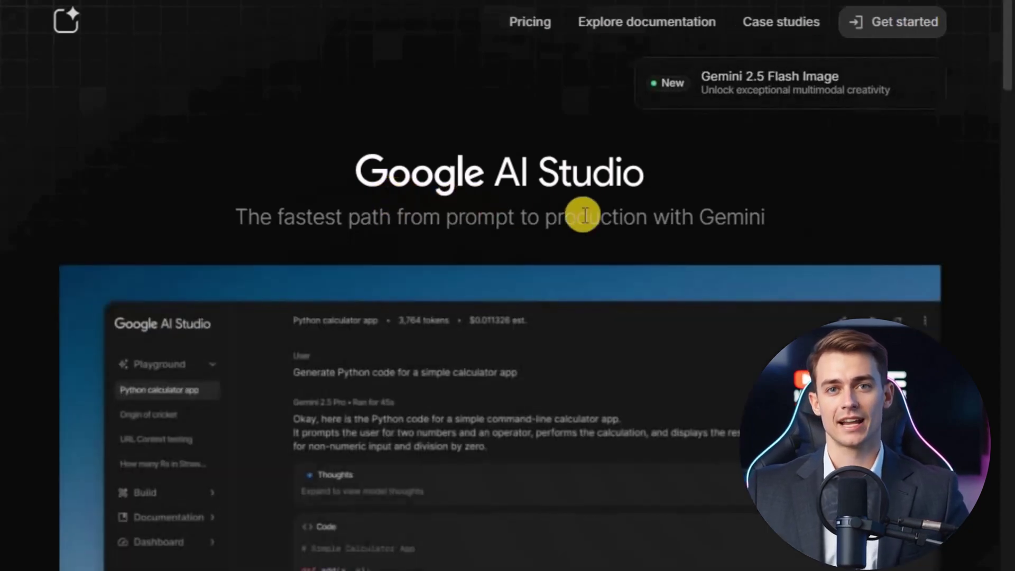
# Step: Start the Google sign-in from the AI Studio landing page's Get started button
pyautogui.click(905, 31)
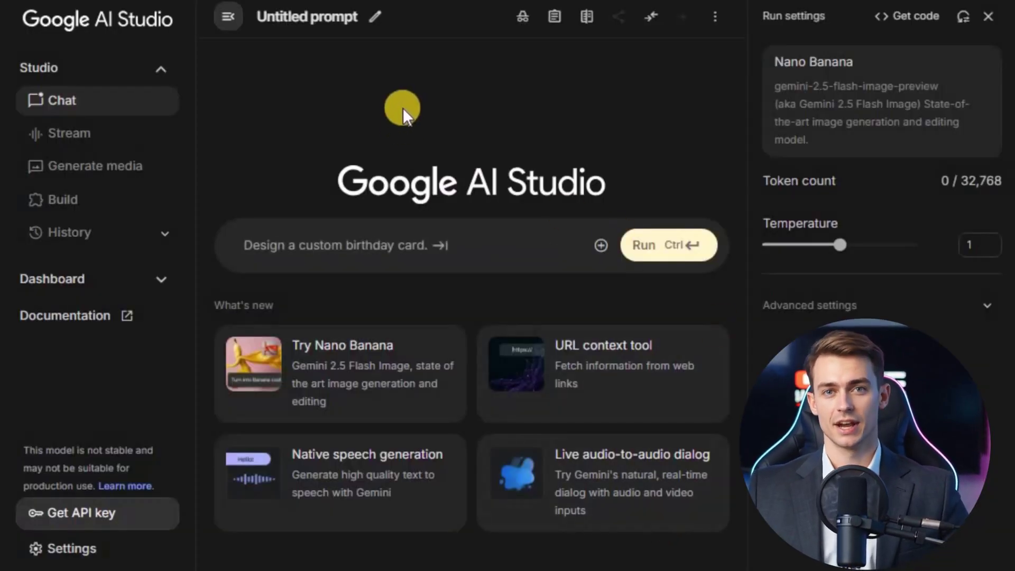
# Step: Open Veo under Generate media, dismiss the free-quota banner, and focus the video description box
pyautogui.click(109, 169)
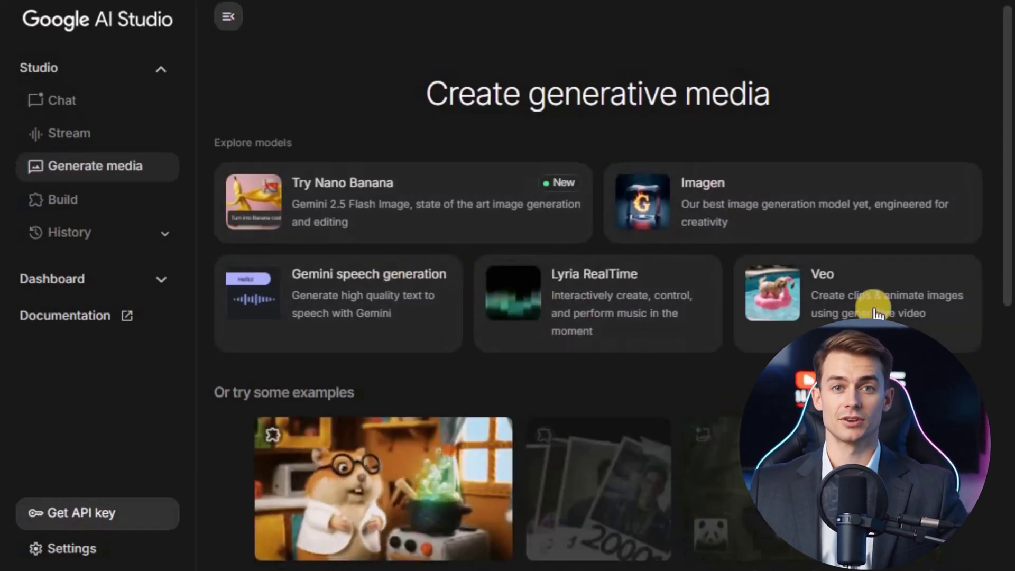
pyautogui.click(858, 297)
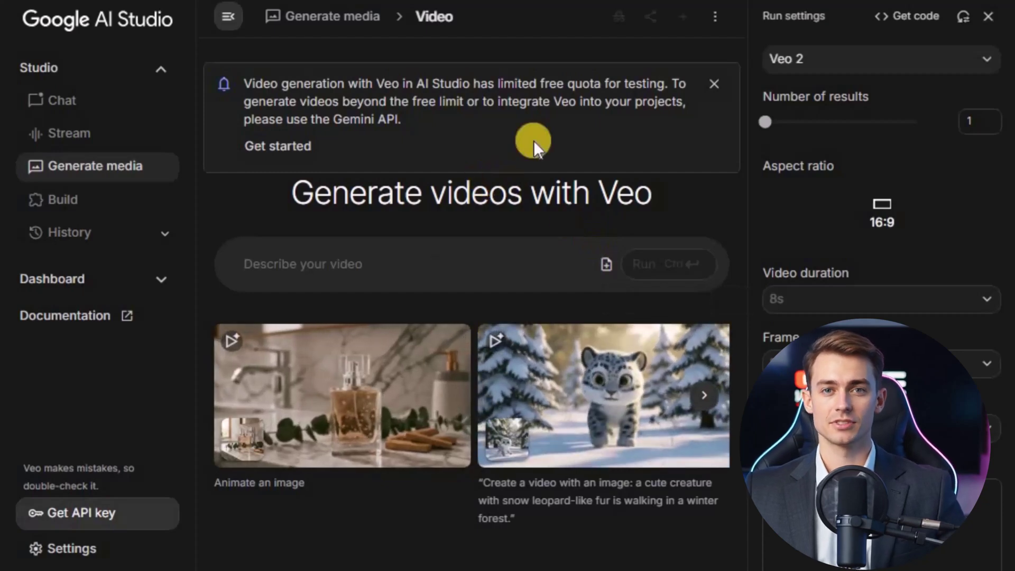
pyautogui.click(714, 83)
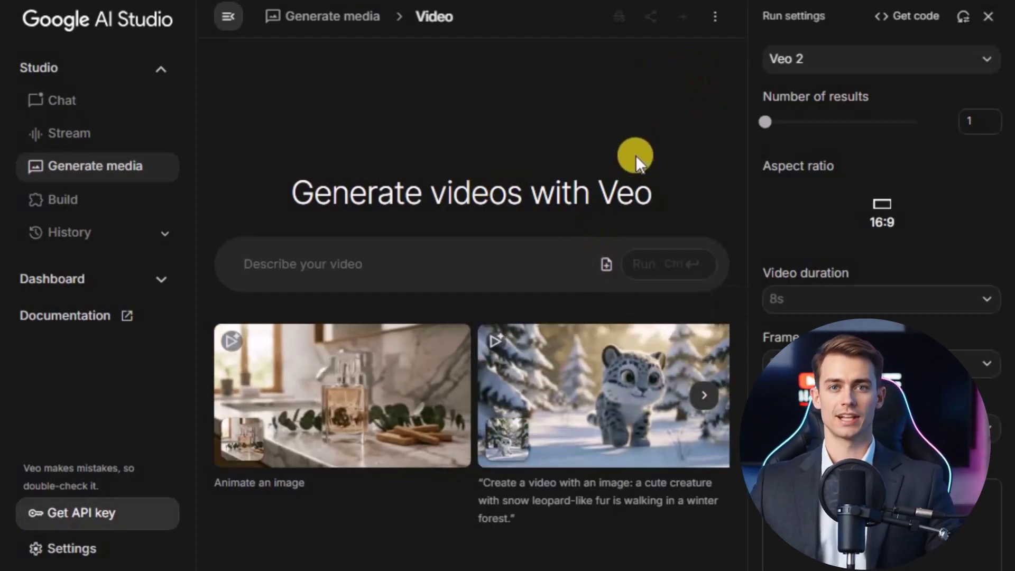
pyautogui.click(362, 256)
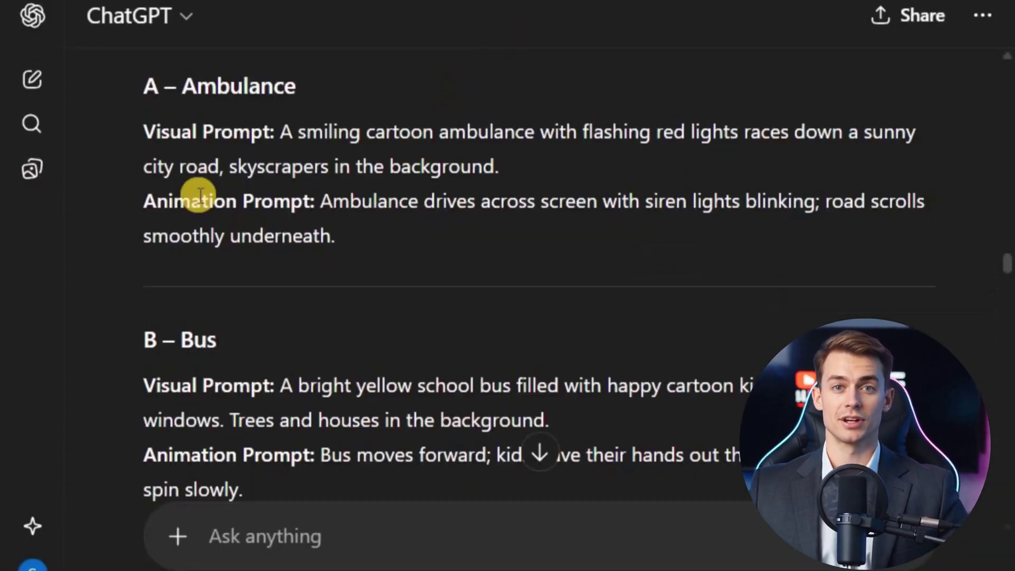
# Step: Paste ChatGPT's A – Ambulance prompt into Veo, generate the clip, and play it
pyautogui.moveTo(142, 84); pyautogui.dragTo(336, 236)
pyautogui.rightClick(307, 145)
pyautogui.click(335, 167)
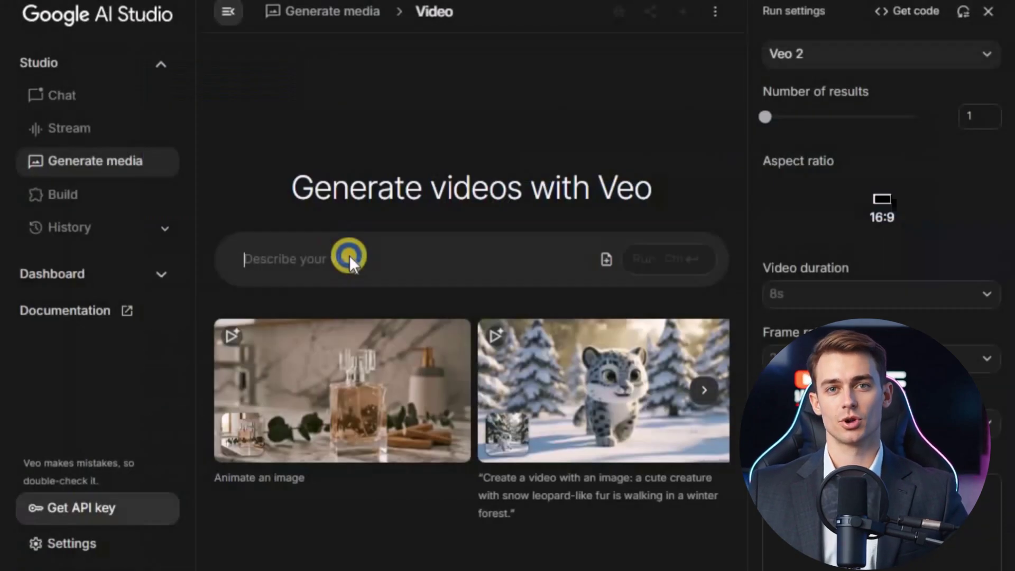
pyautogui.rightClick(348, 255)
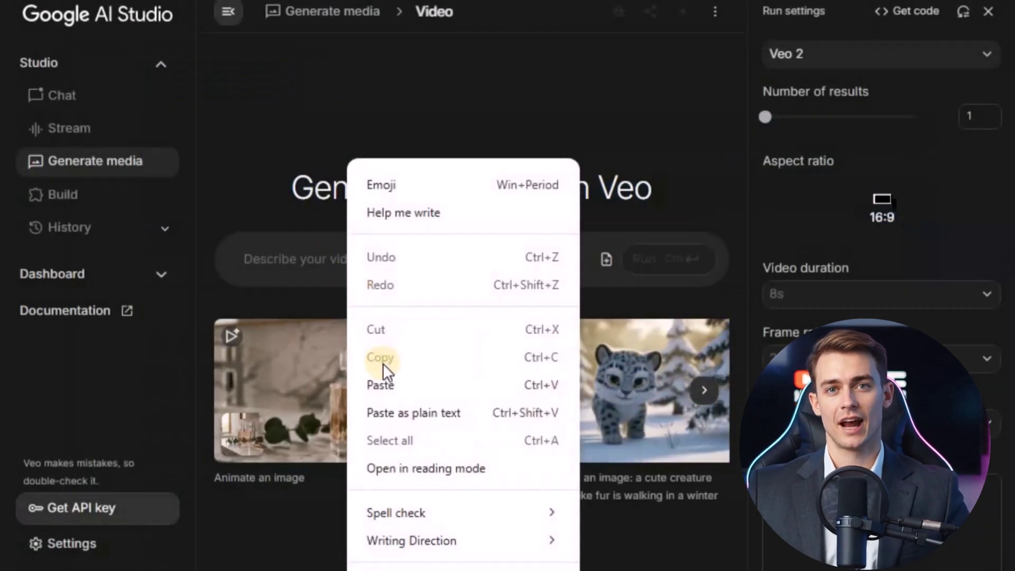
pyautogui.click(385, 383)
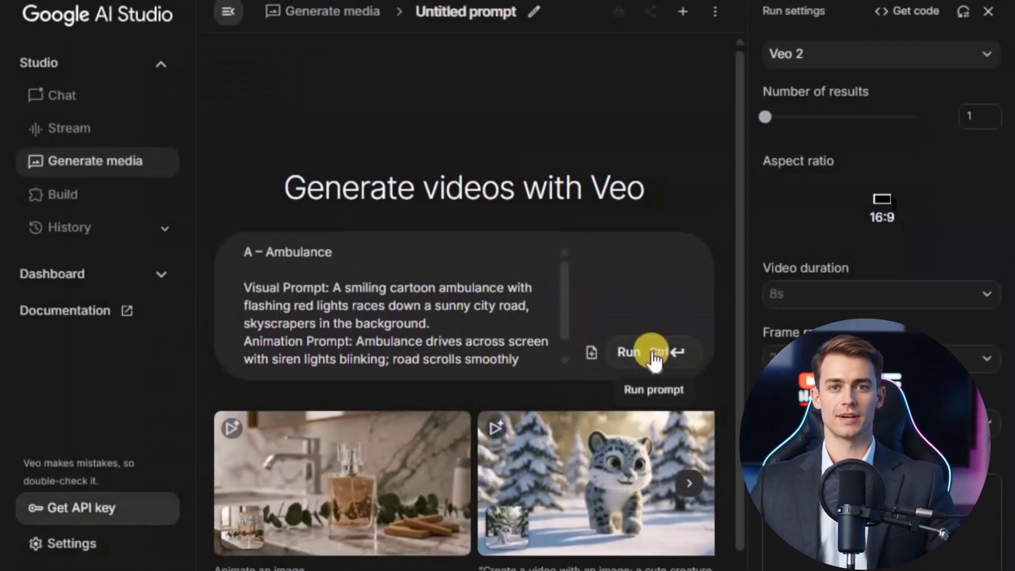
pyautogui.click(652, 351)
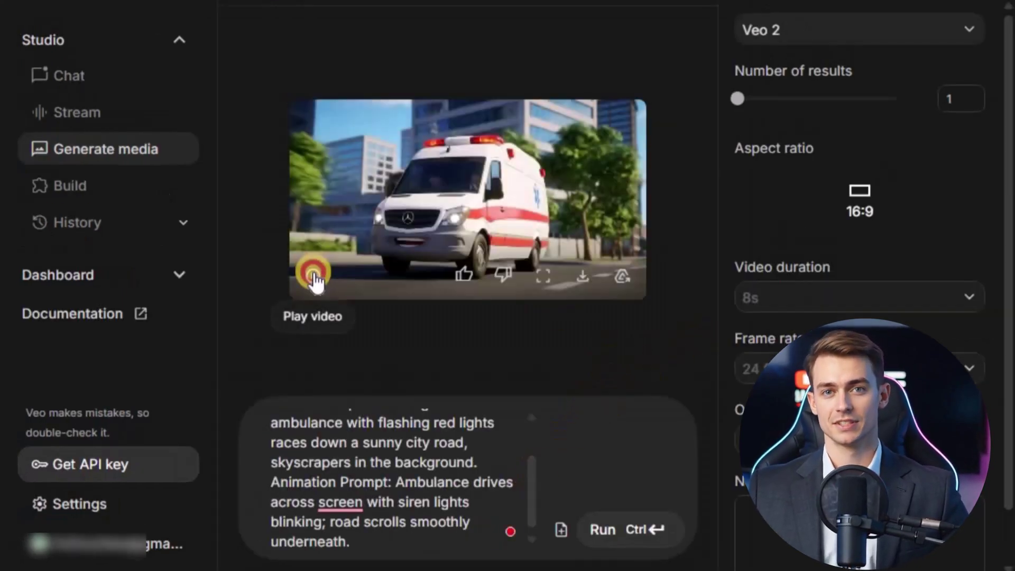
pyautogui.click(313, 273)
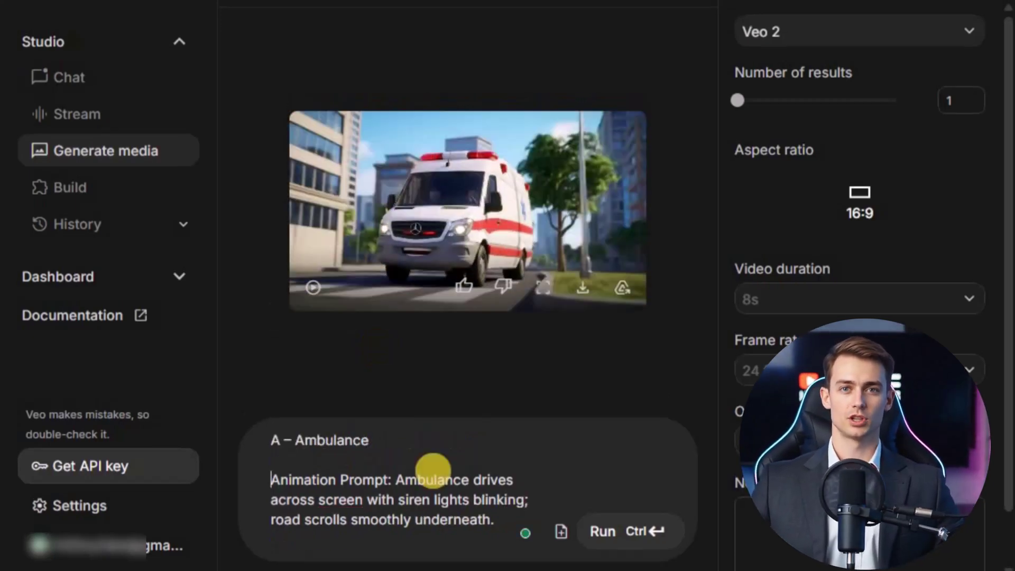
# Step: Replace the prompt with ChatGPT's B – Bus prompt and generate it, then run the C – Car prompt
pyautogui.hotkey('ctrl', 'a')
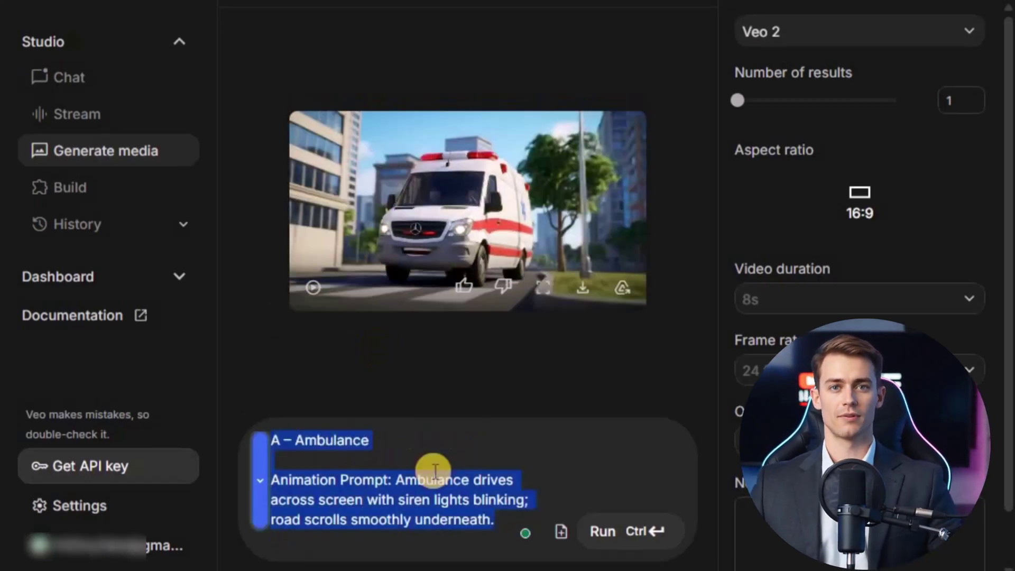
pyautogui.press('BackSpace')
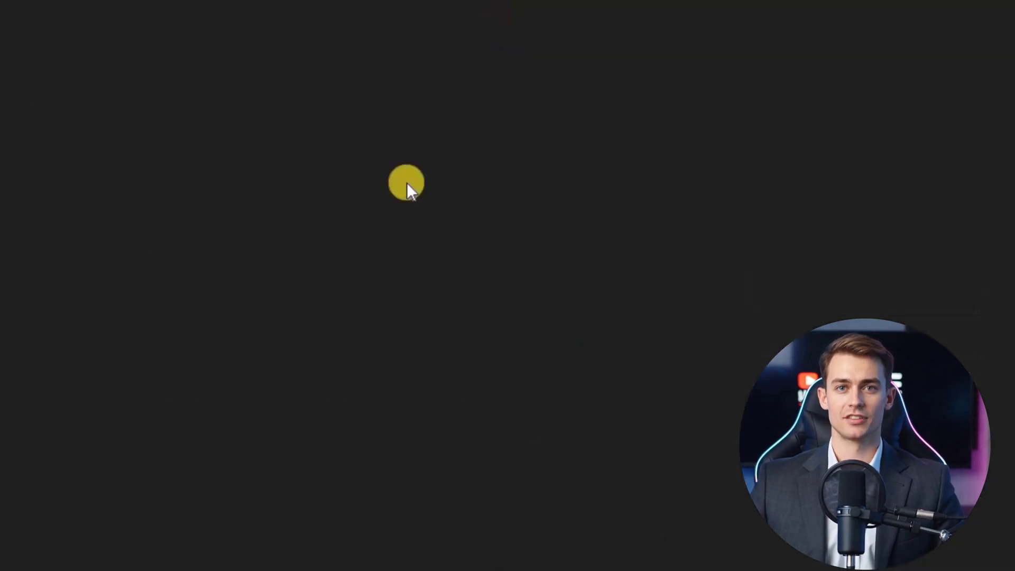
pyautogui.scroll(-2, 370, 290)
pyautogui.moveTo(138, 210); pyautogui.dragTo(266, 387)
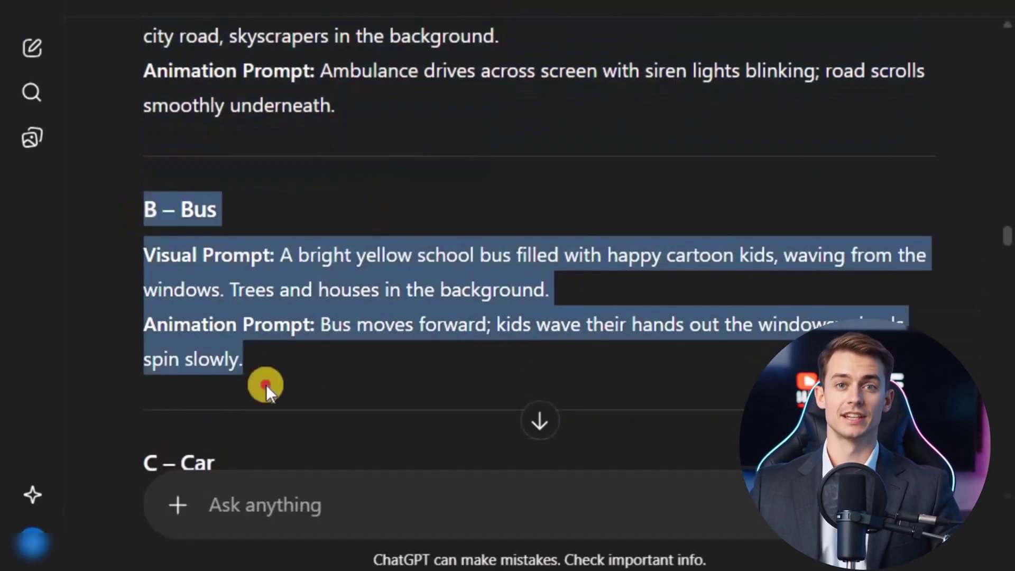
pyautogui.rightClick(271, 294)
pyautogui.click(294, 312)
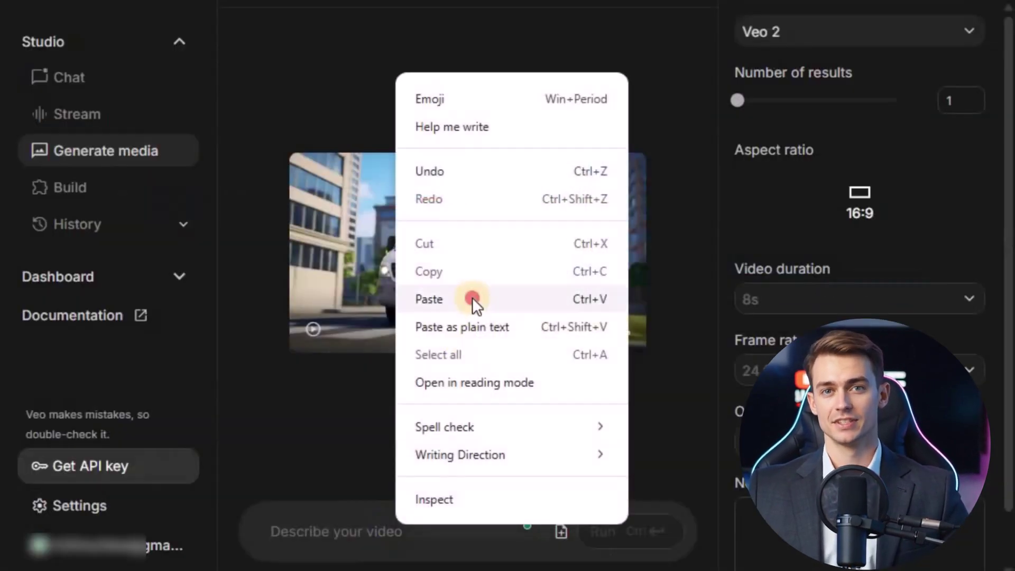
pyautogui.click(471, 297)
pyautogui.click(626, 368)
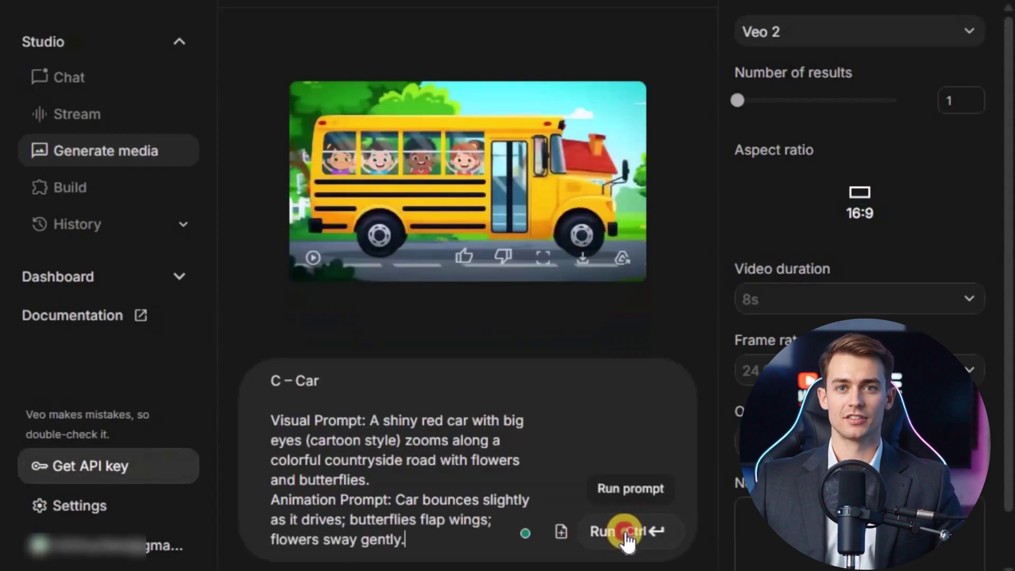
pyautogui.click(626, 531)
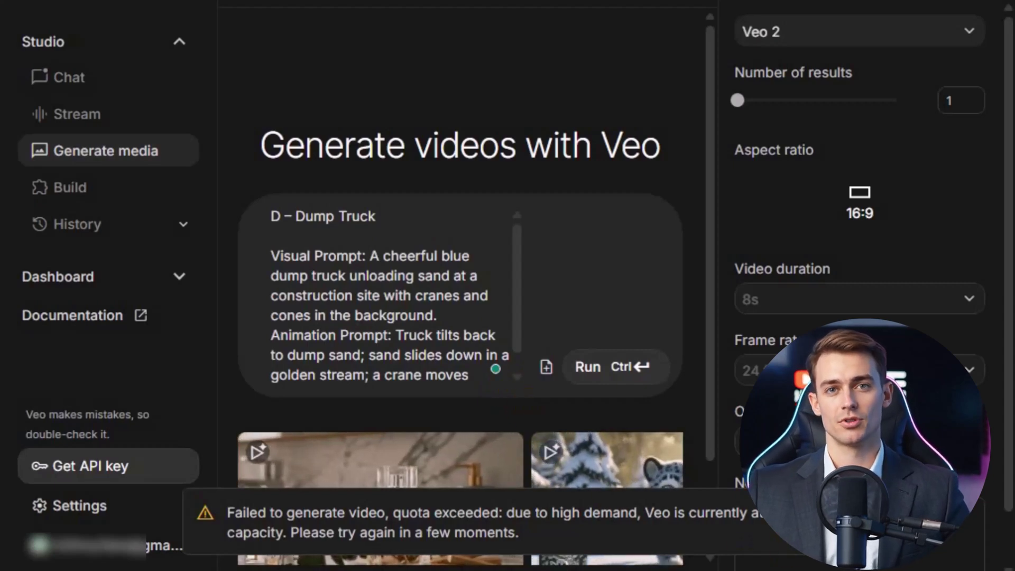
# Step: Generate the D – Dump Truck clip, retrying after quota errors, then pause the finished clip
pyautogui.click(585, 368)
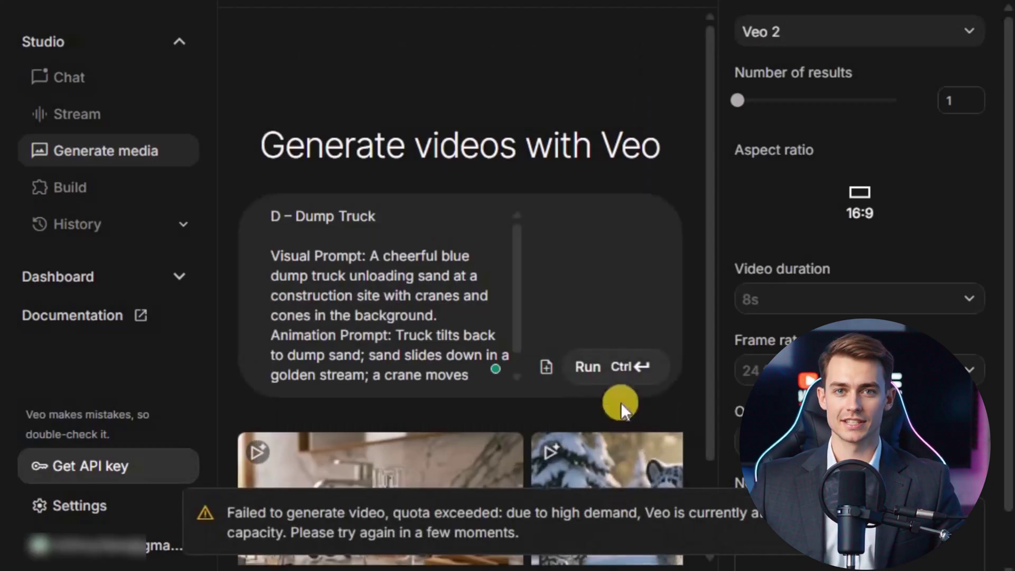
pyautogui.click(616, 370)
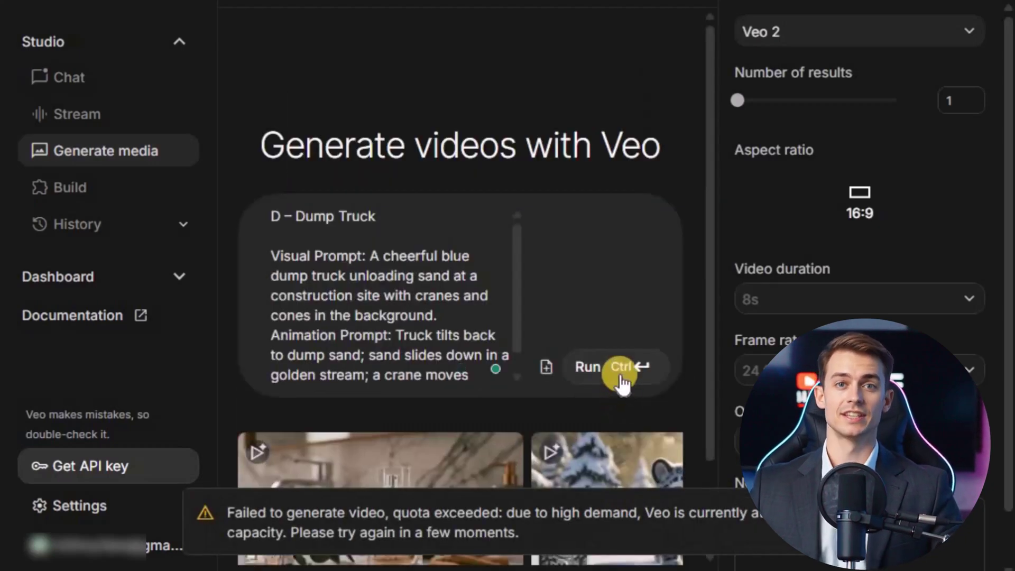
pyautogui.click(613, 371)
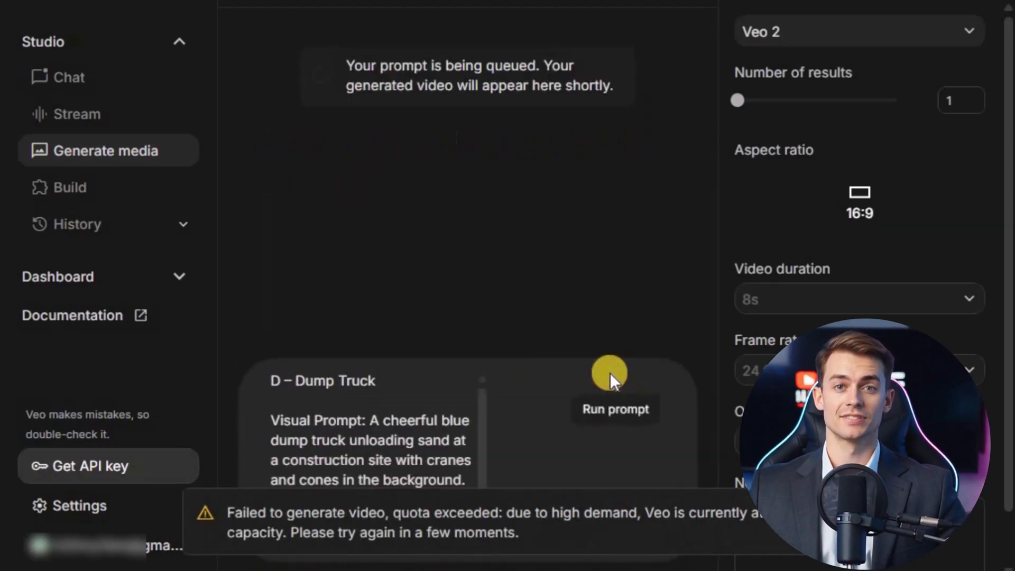
pyautogui.click(610, 376)
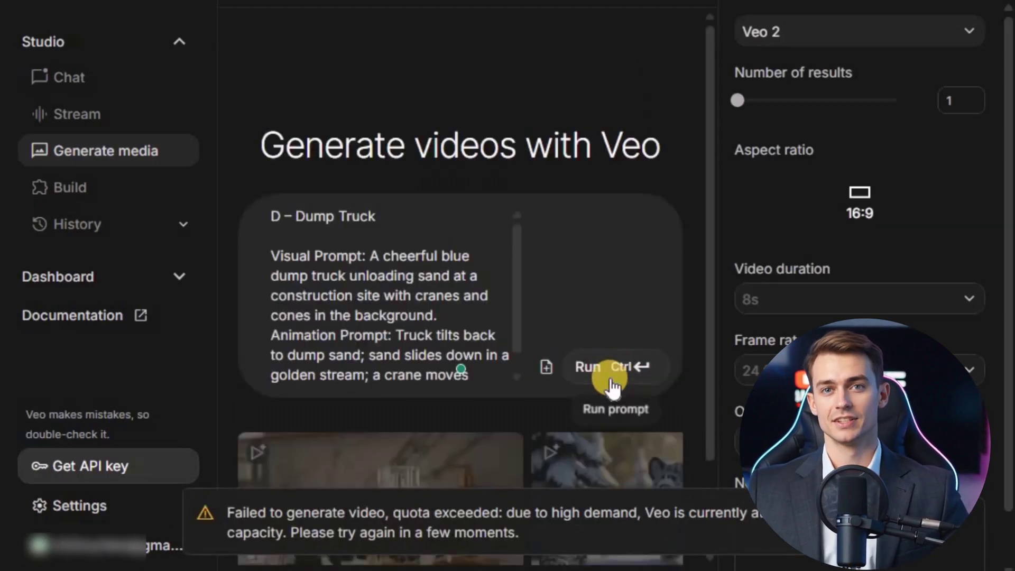
pyautogui.click(611, 382)
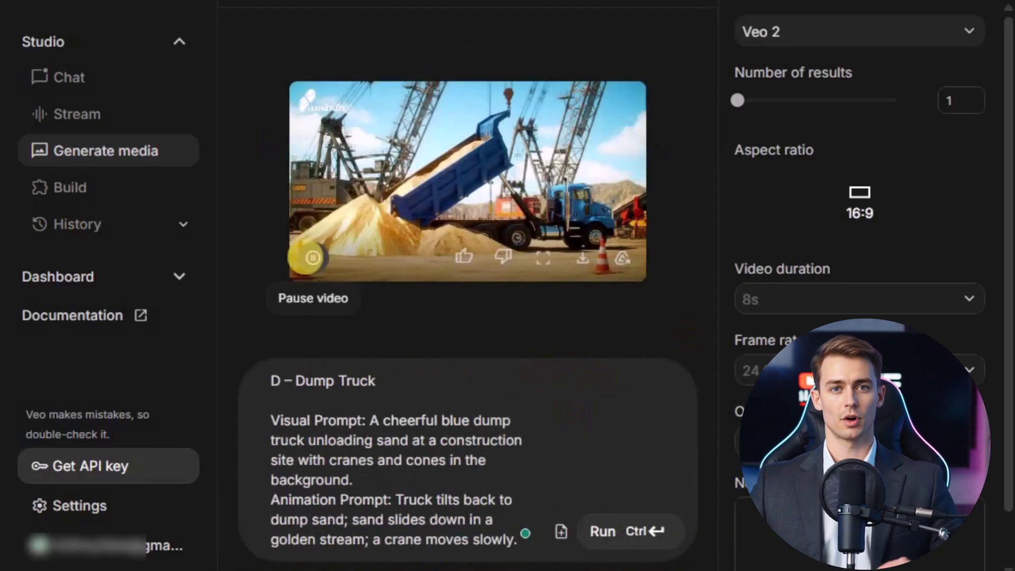
pyautogui.click(312, 257)
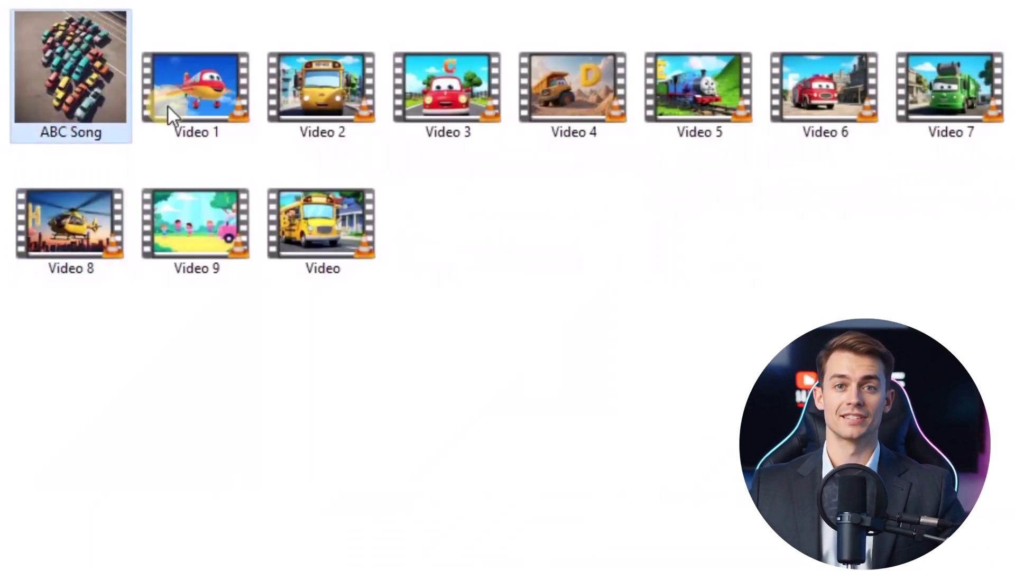
# Step: Select the numbered vehicle clips together in the folder for import into CapCut
pyautogui.click(170, 106)
pyautogui.moveTo(86, 320); pyautogui.dragTo(965, 103)
pyautogui.click(531, 245)
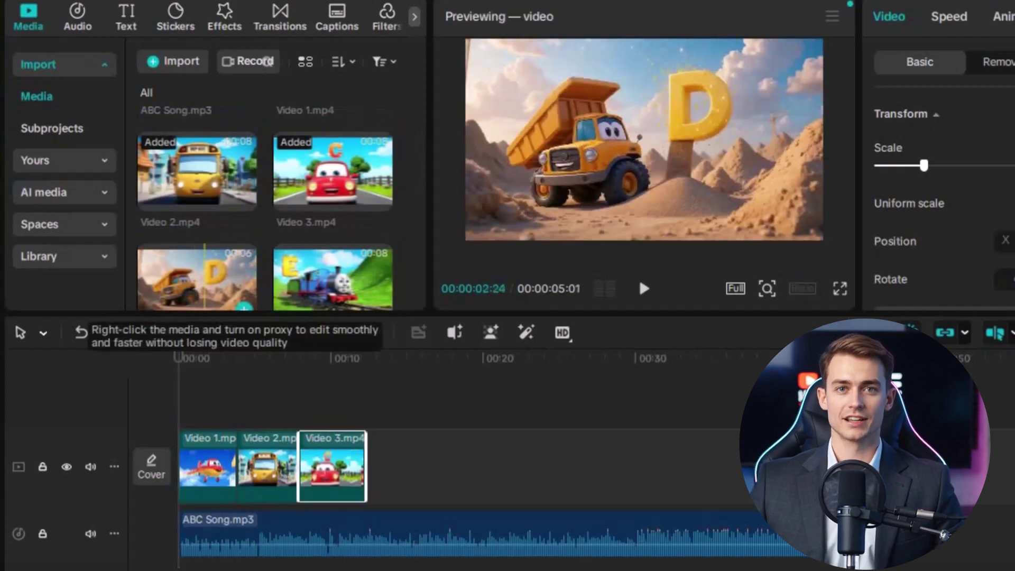
# Step: Scroll down the CapCut home screen's projects list
pyautogui.scroll(-2, 265, 212)
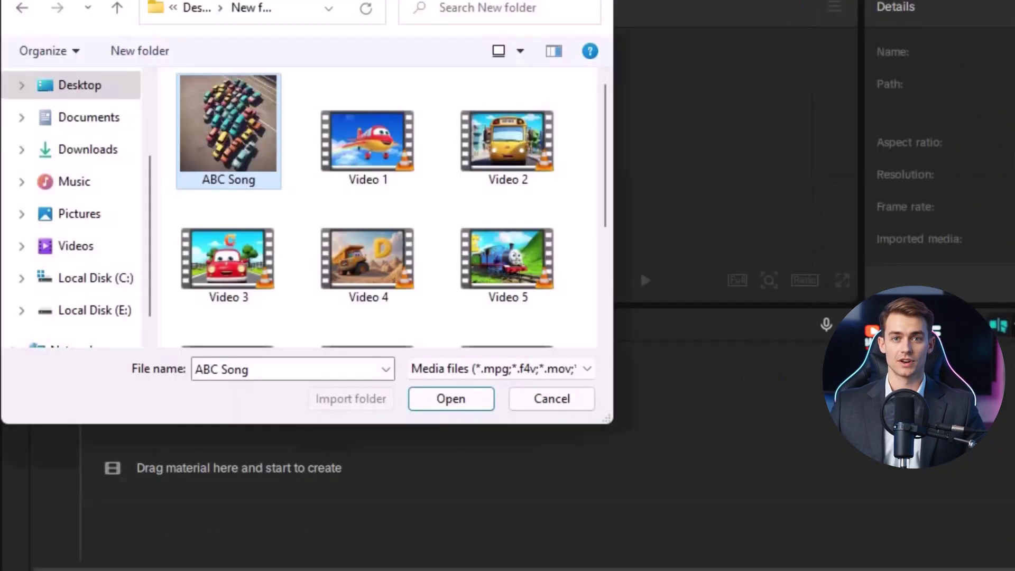
# Step: Select ABC Song and all the vehicle videos in the import dialog and import them
pyautogui.hotkey('shift', 'Down')
pyautogui.hotkey('shift', 'Down')
pyautogui.hotkey('shift', 'Down')
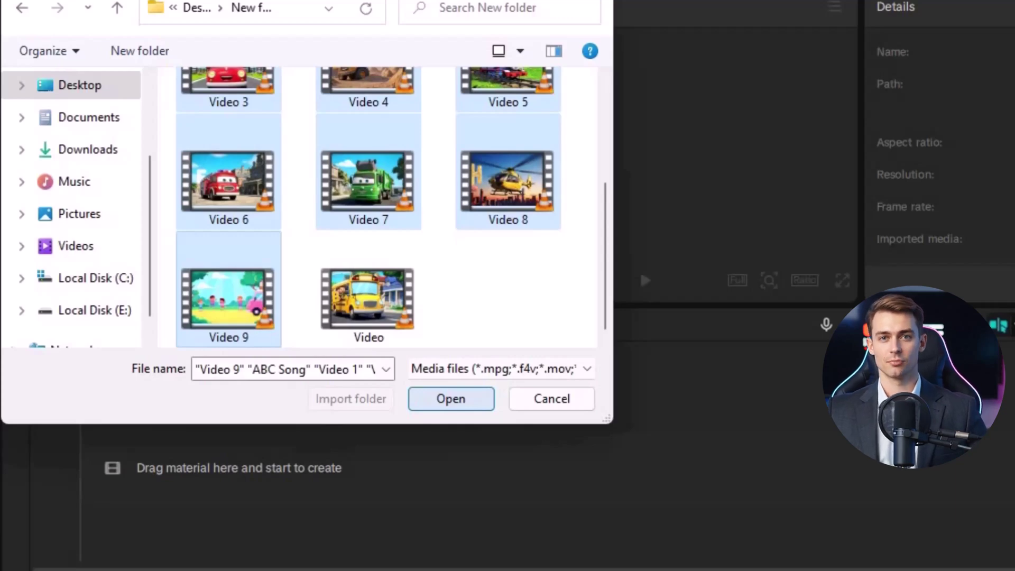
pyautogui.press('Return')
pyautogui.scroll(-5, 322, 222)
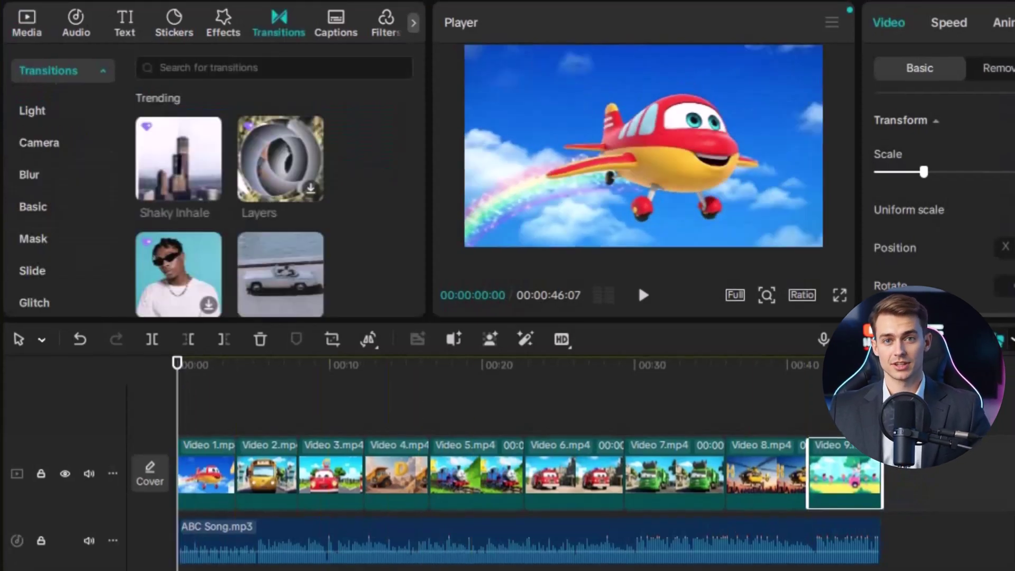
# Step: Drop a Twinkle Zoom transition on each cut between Video 1 through Video 8
pyautogui.scroll(-3, 281, 201)
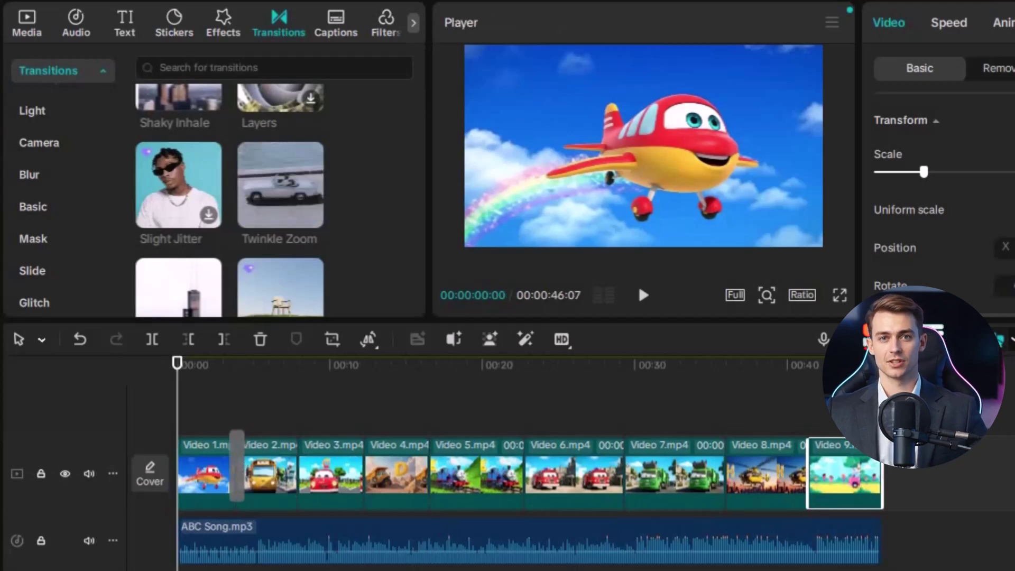
pyautogui.moveTo(232, 475); pyautogui.dragTo(232, 476)
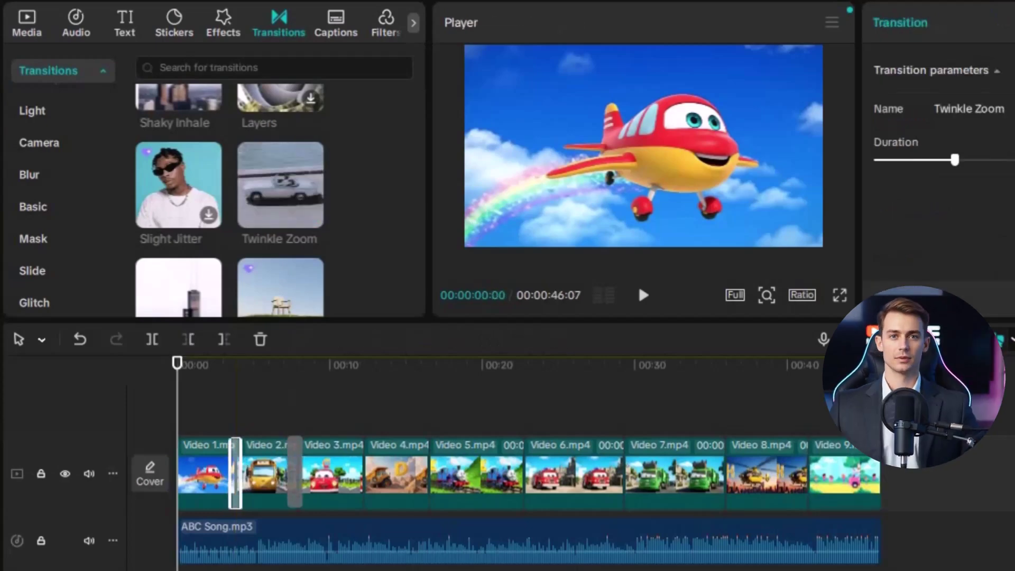
pyautogui.moveTo(293, 472); pyautogui.dragTo(294, 473)
pyautogui.moveTo(280, 185); pyautogui.dragTo(363, 473)
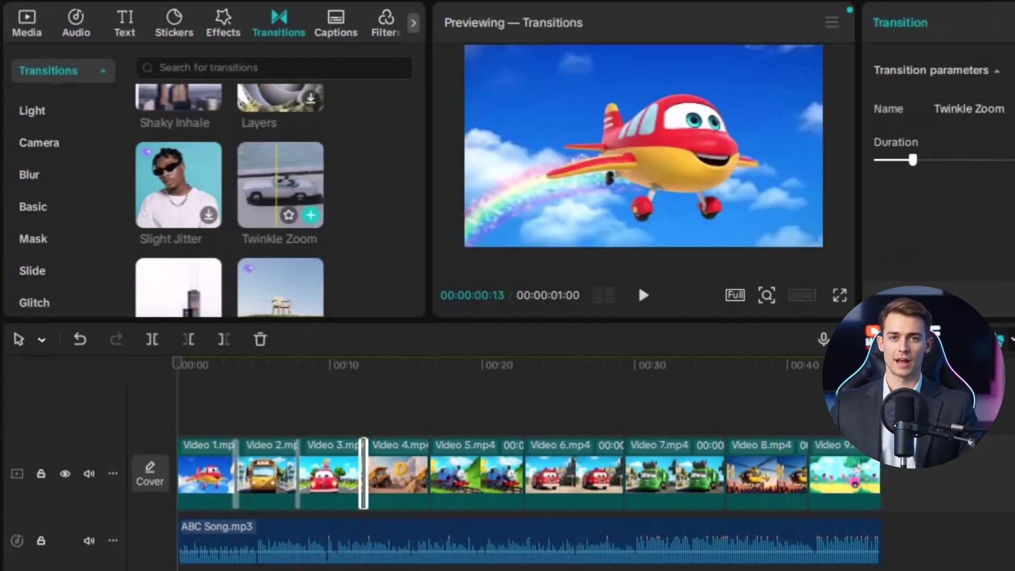
pyautogui.moveTo(428, 473); pyautogui.dragTo(428, 473)
pyautogui.moveTo(280, 185); pyautogui.dragTo(523, 473)
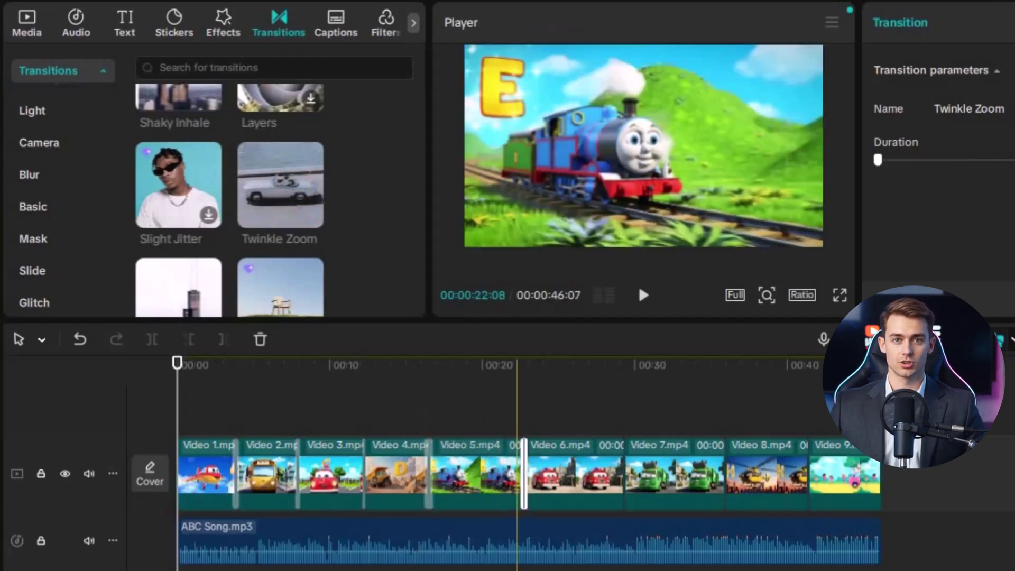
pyautogui.moveTo(280, 185); pyautogui.dragTo(622, 473)
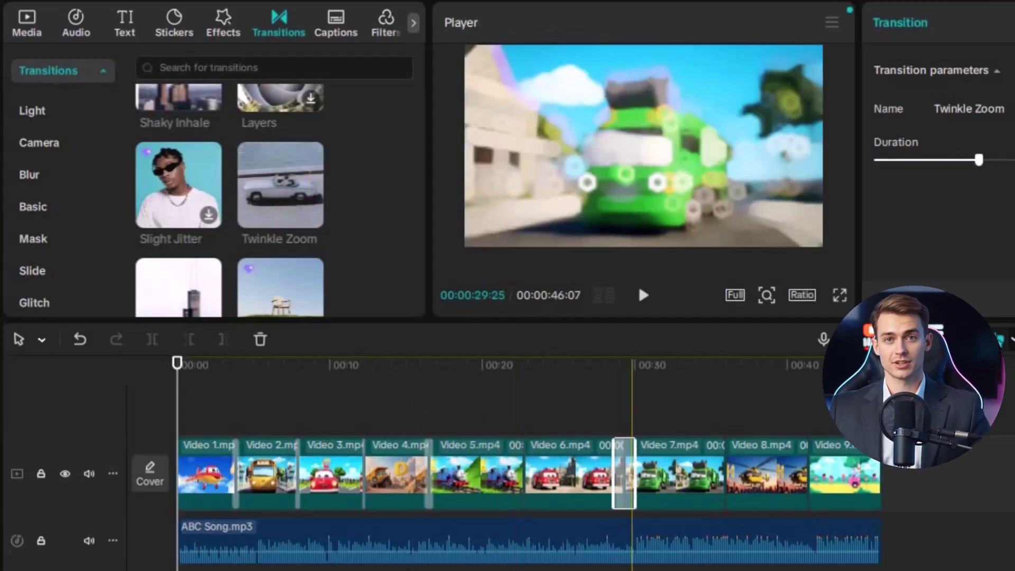
pyautogui.moveTo(280, 185); pyautogui.dragTo(723, 473)
pyautogui.scroll(-2, 280, 201)
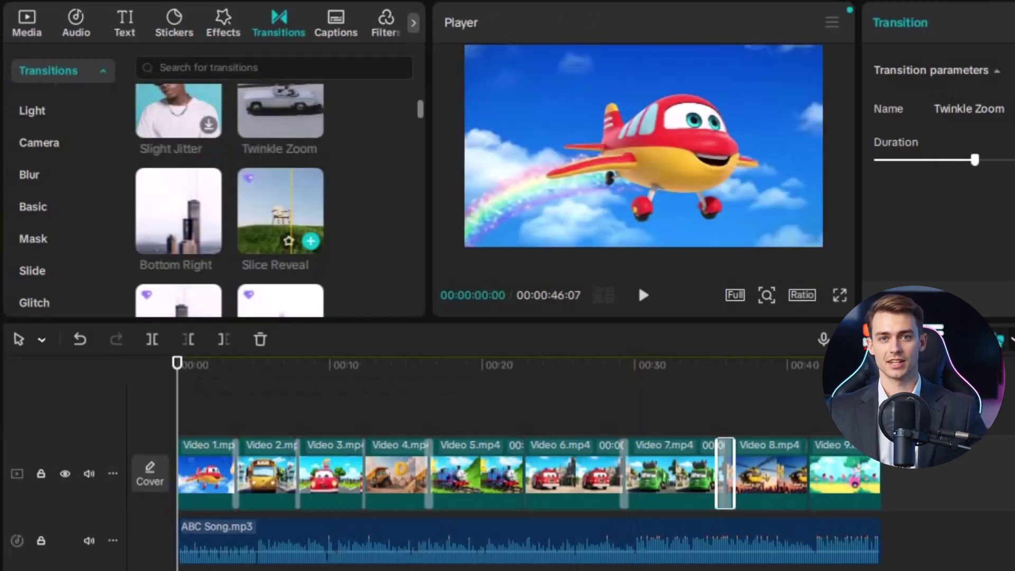
pyautogui.moveTo(280, 111); pyautogui.dragTo(333, 269)
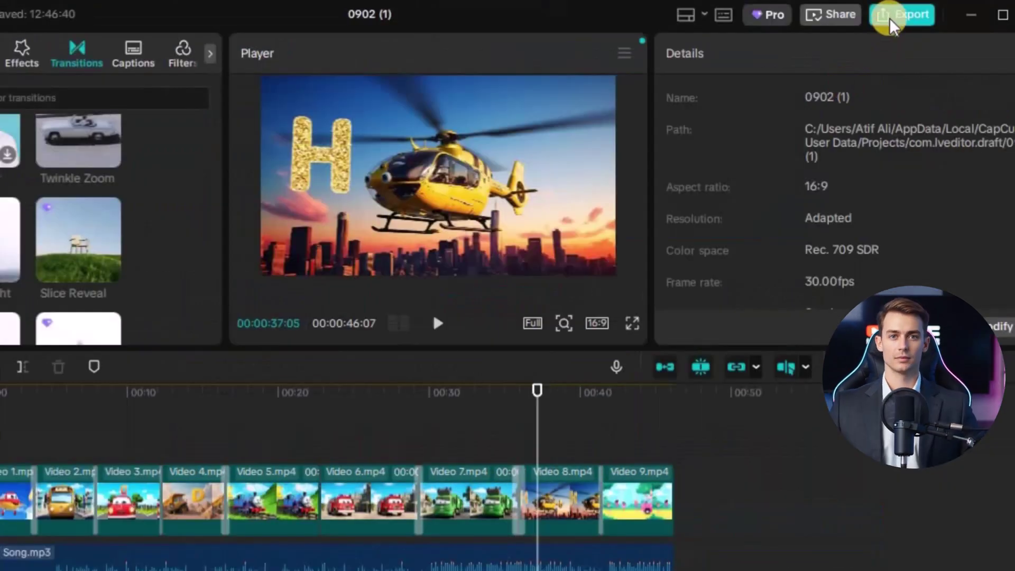
# Step: Export the video as a 1080P H.264 mp4 at 30fps
pyautogui.click(889, 22)
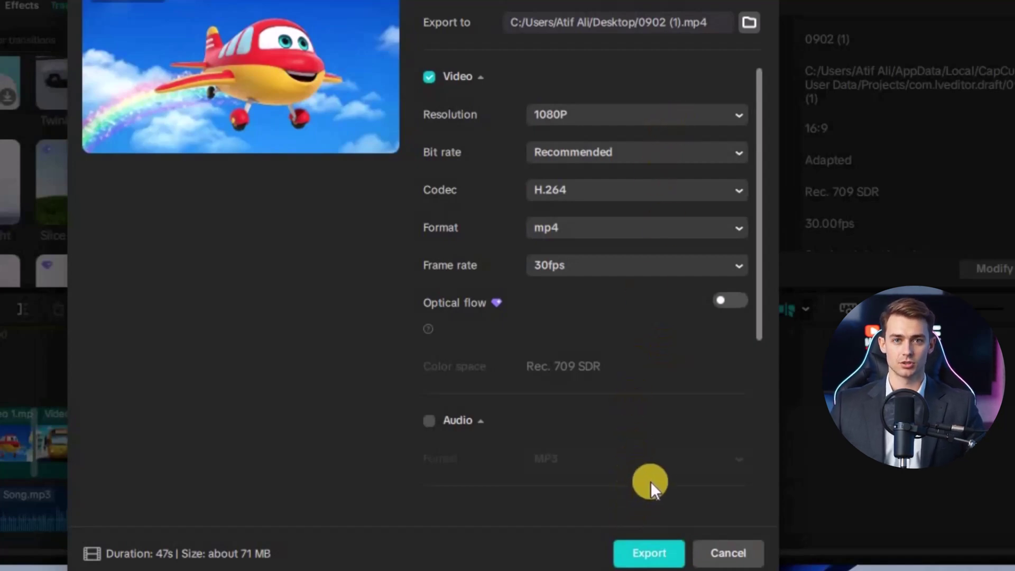
pyautogui.click(641, 559)
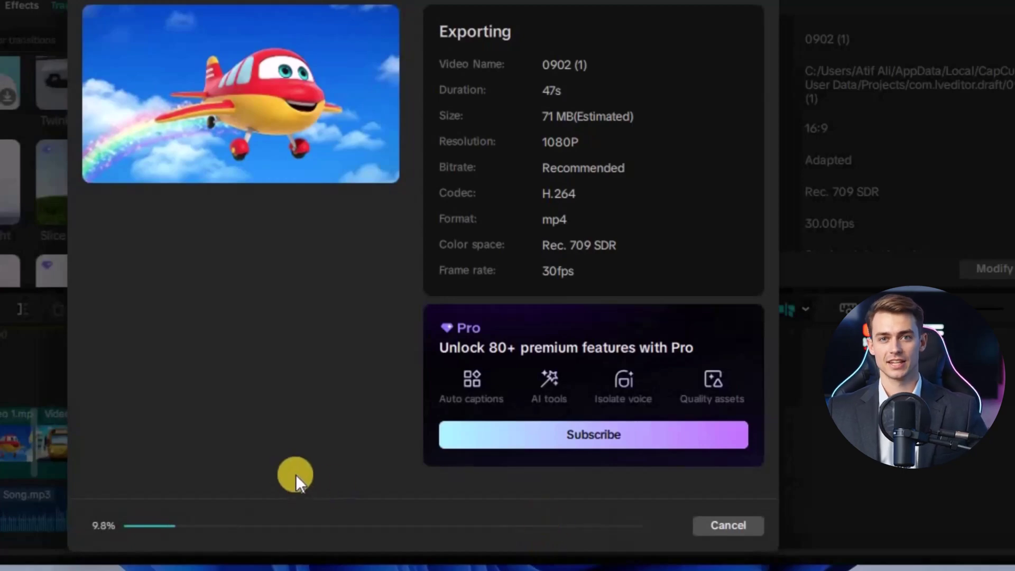